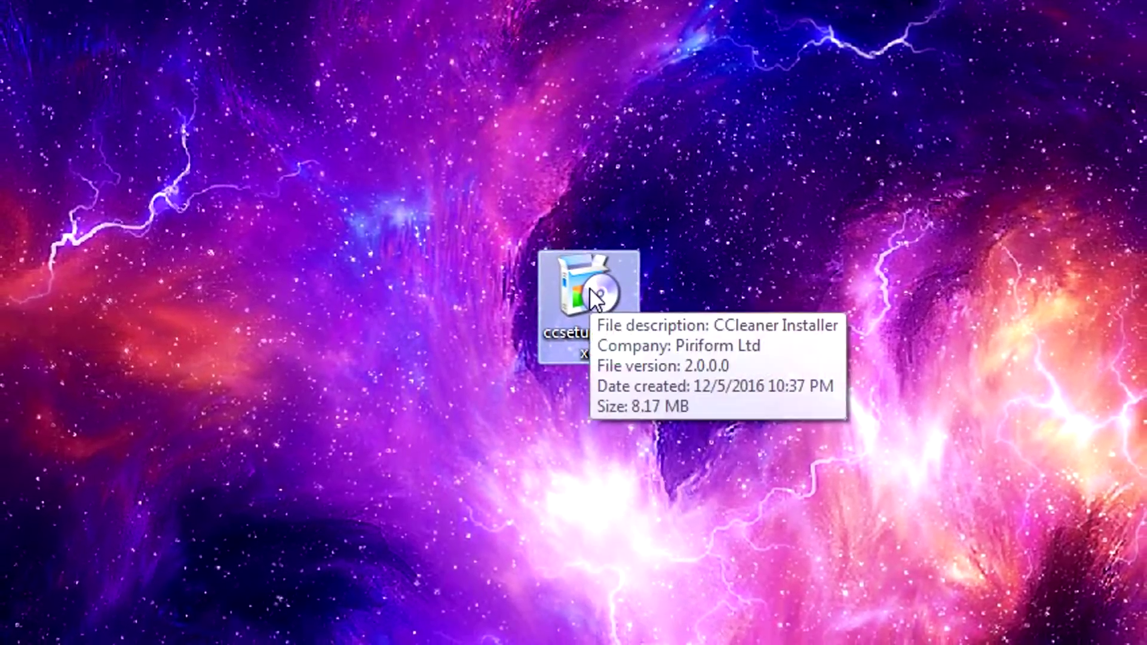
# Launch the CCleaner installer, allow it to run, and choose Customize
pyautogui.doubleClick(589, 288)
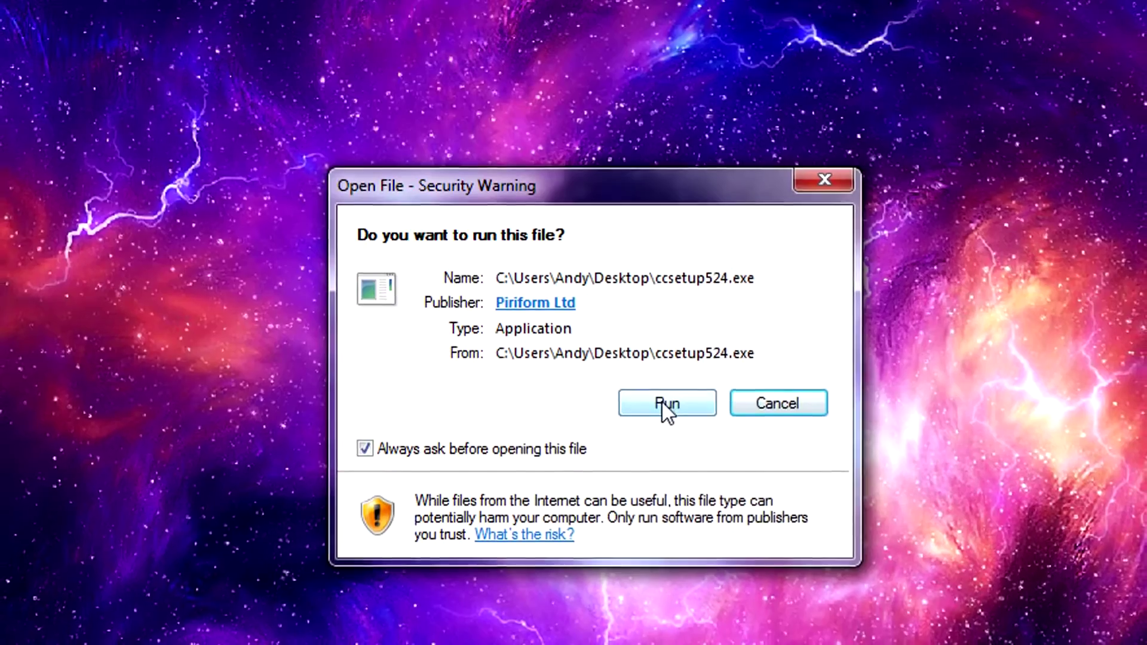
pyautogui.click(662, 402)
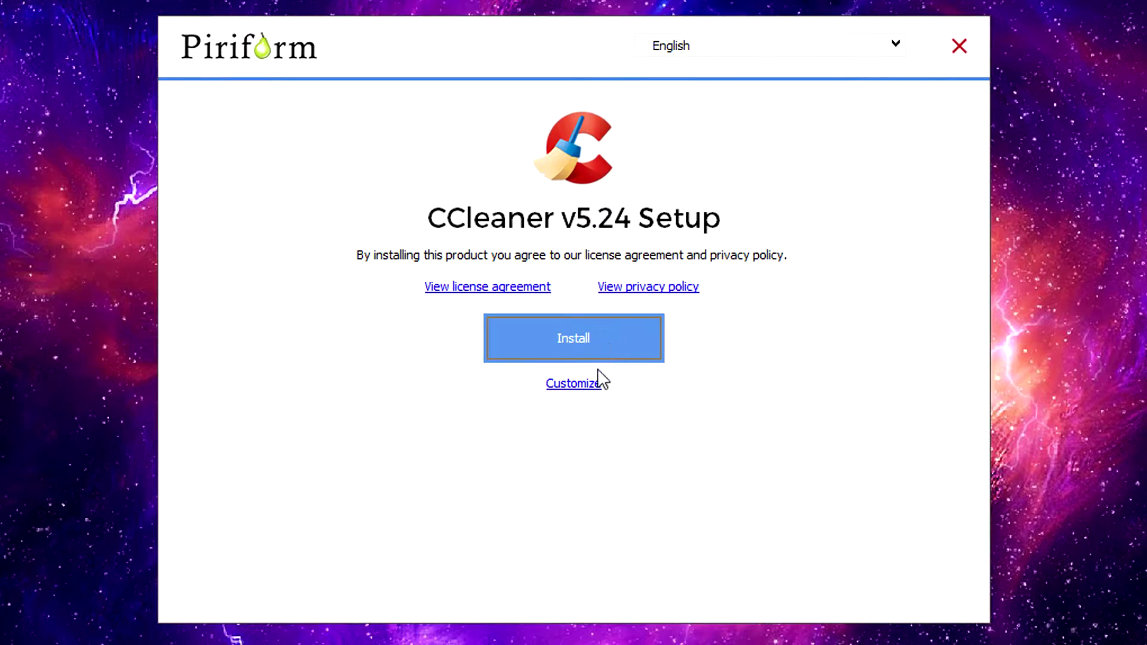
pyautogui.click(567, 385)
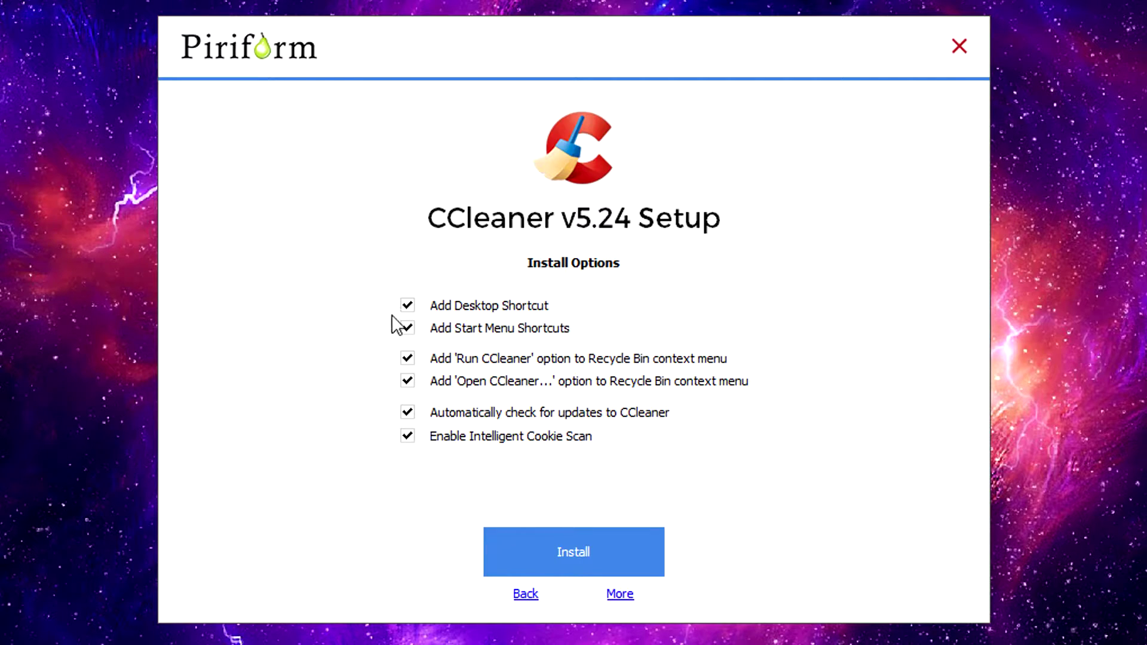
# Uncheck desktop and Start Menu shortcuts, both recycle bin options, update checks and Intelligent Cookie Scan
pyautogui.click(407, 305)
pyautogui.click(407, 328)
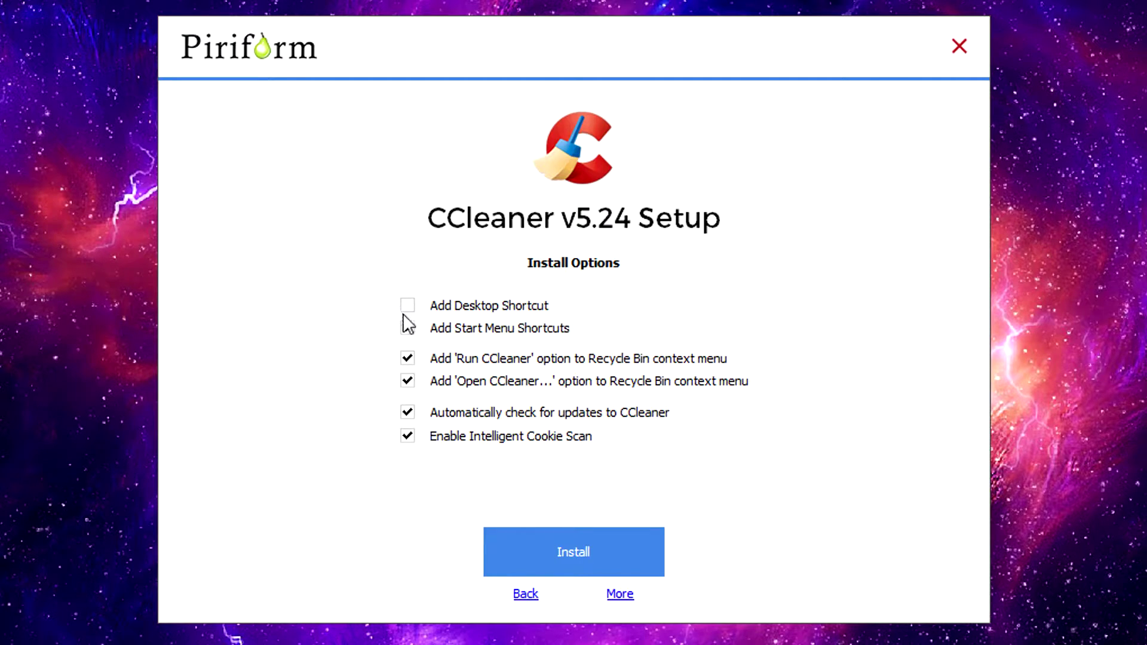
pyautogui.click(408, 358)
pyautogui.click(407, 381)
pyautogui.click(407, 412)
pyautogui.click(408, 435)
# Install CCleaner v5.24 and skip viewing the release notes
pyautogui.click(626, 596)
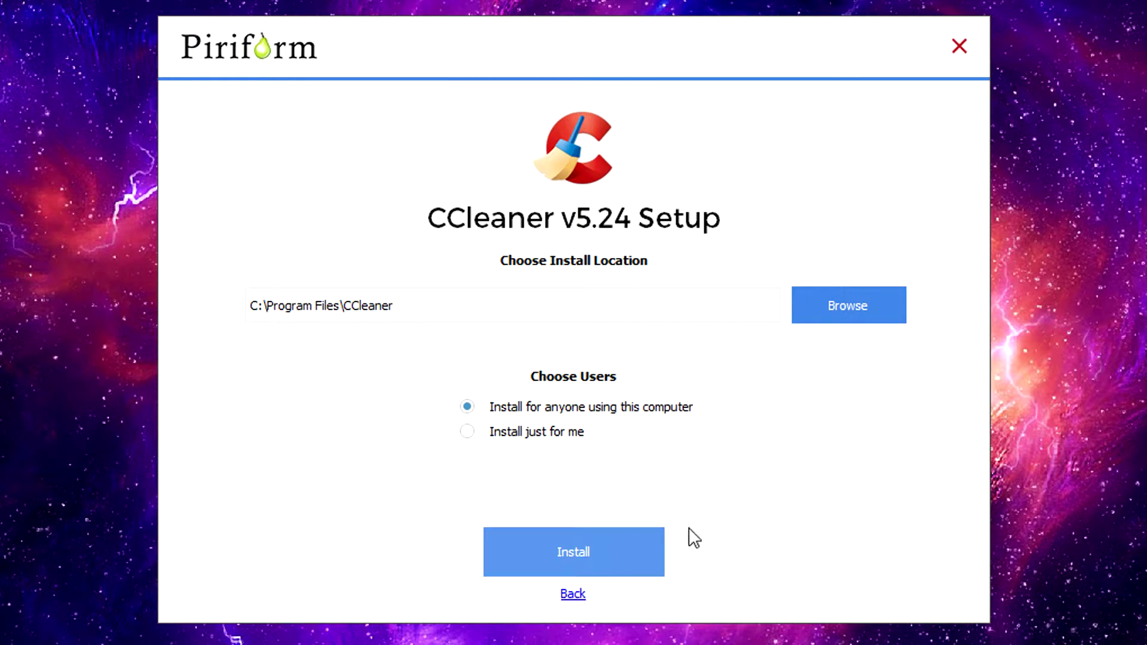
pyautogui.press('Return')
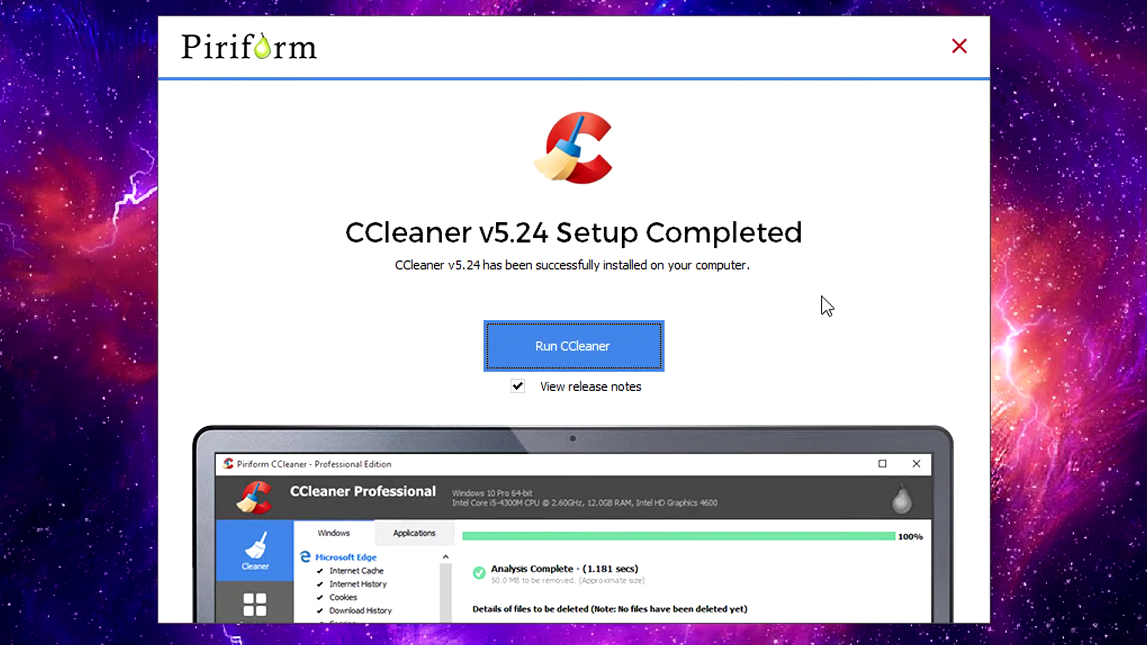
pyautogui.click(517, 387)
# Launch CCleaner, scroll the Windows items, then show the Applications list for Firefox, Thunderbird and Chrome
pyautogui.click(582, 352)
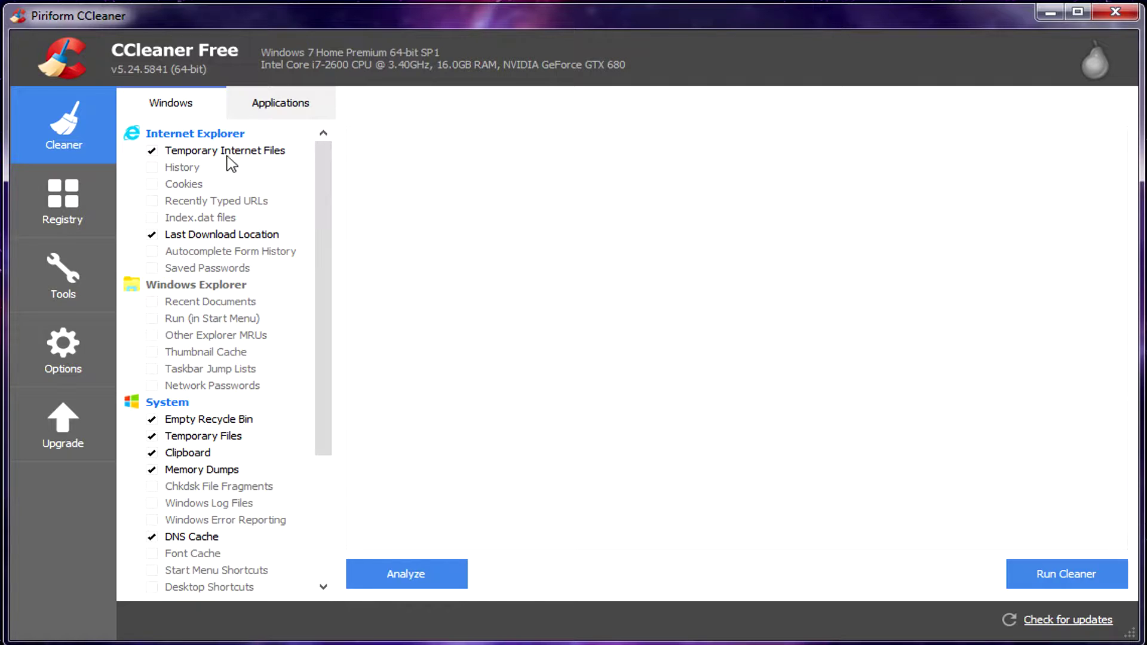
pyautogui.moveTo(328, 173); pyautogui.dragTo(322, 290)
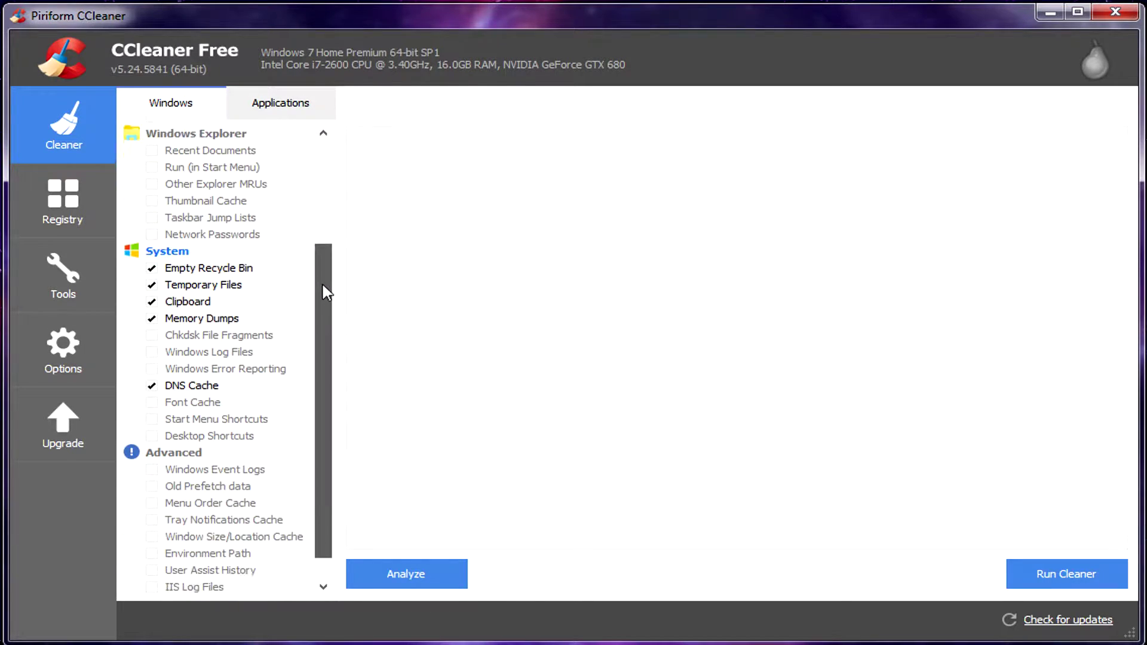
pyautogui.click(328, 248)
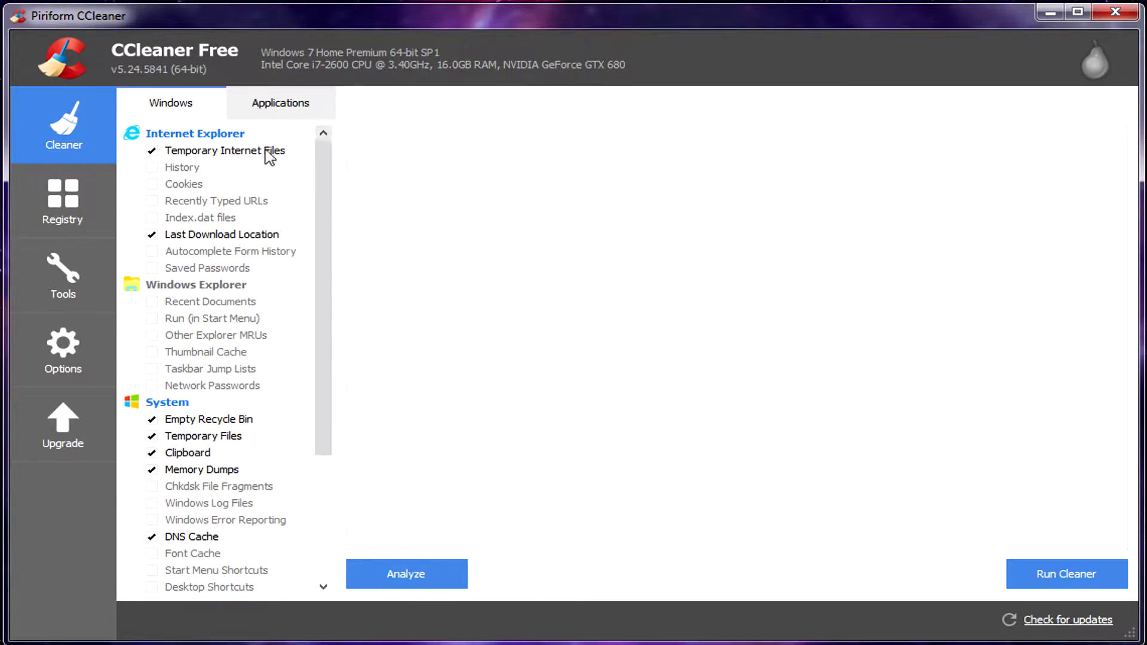
pyautogui.click(285, 109)
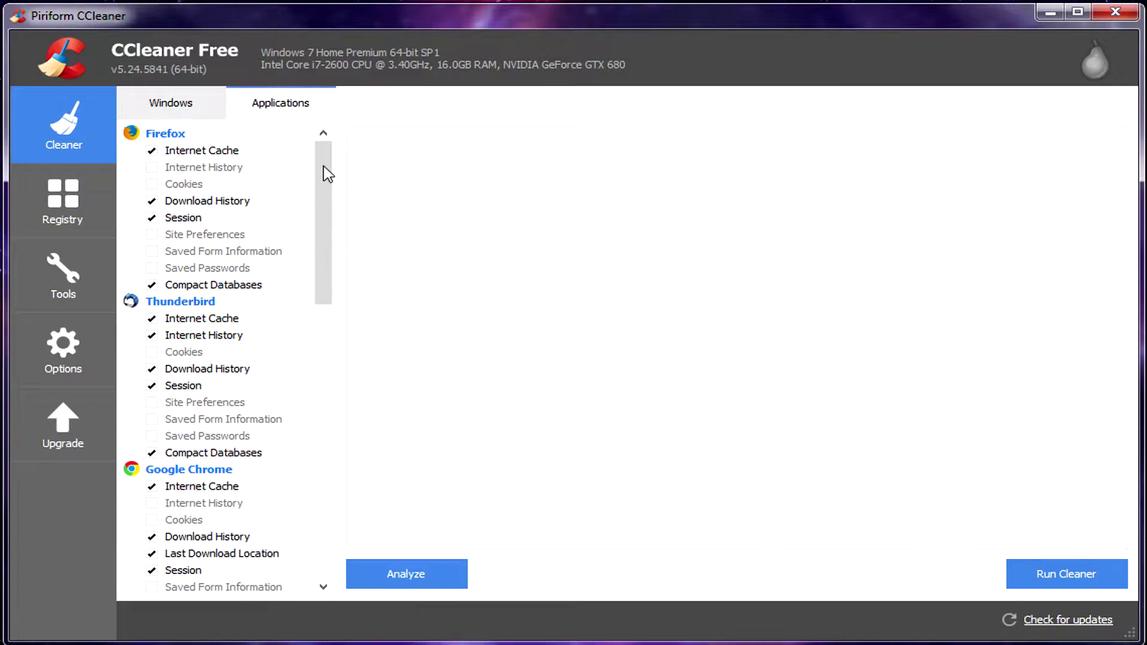
pyautogui.moveTo(323, 168); pyautogui.dragTo(238, 133)
# In Advanced options, toggle the 24-hour Windows Temp age restriction on and back off
pyautogui.click(63, 349)
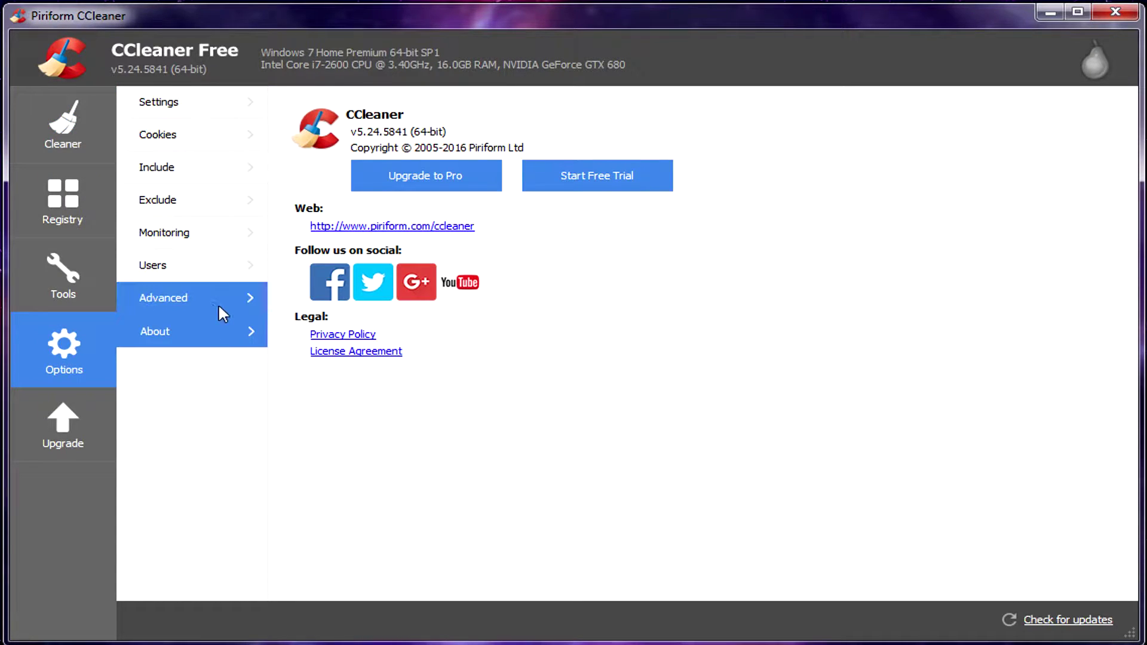
pyautogui.click(194, 303)
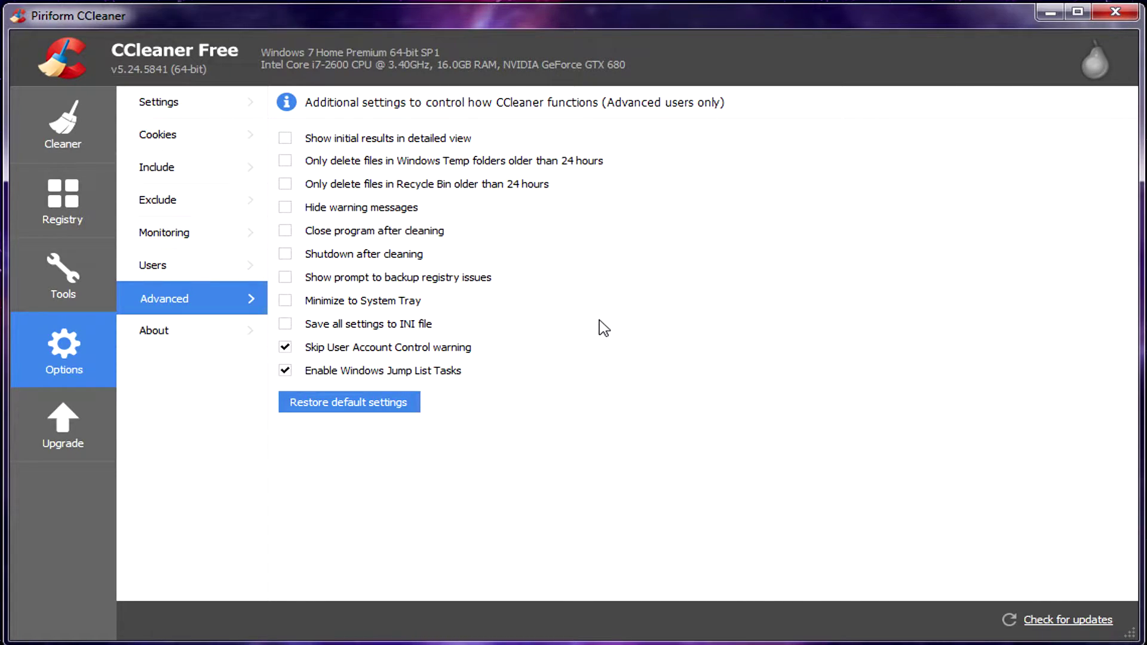
pyautogui.click(286, 162)
pyautogui.click(284, 160)
# Turn off system monitoring and Active Monitoring, confirm with Yes, and return to the Cleaner
pyautogui.click(183, 237)
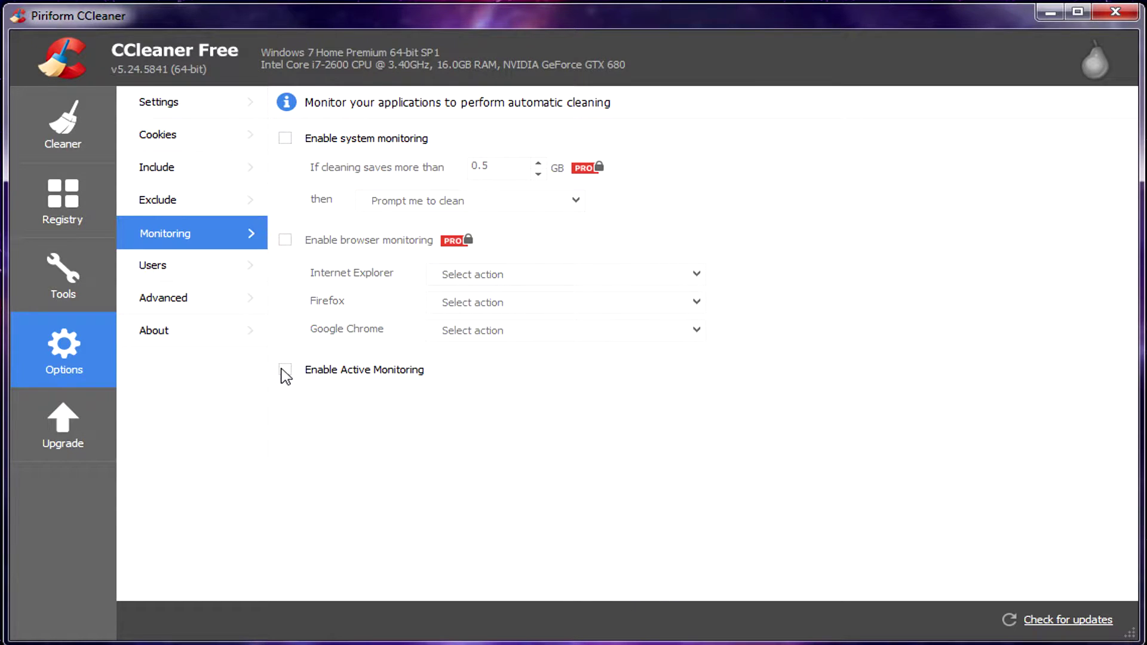
pyautogui.click(307, 139)
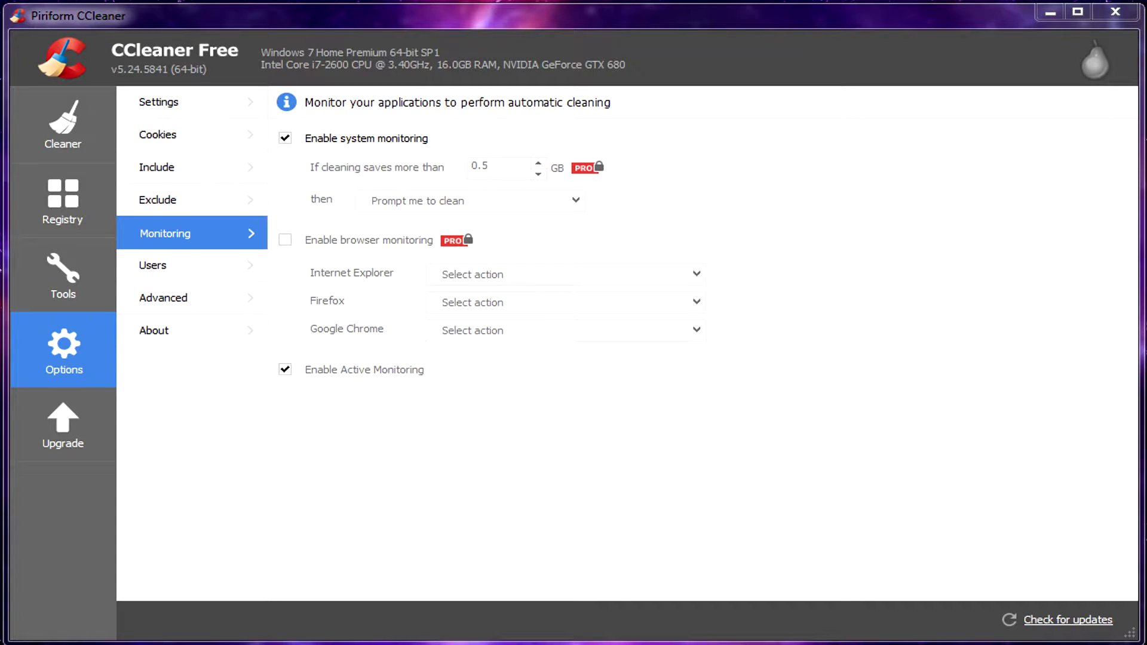
pyautogui.click(287, 372)
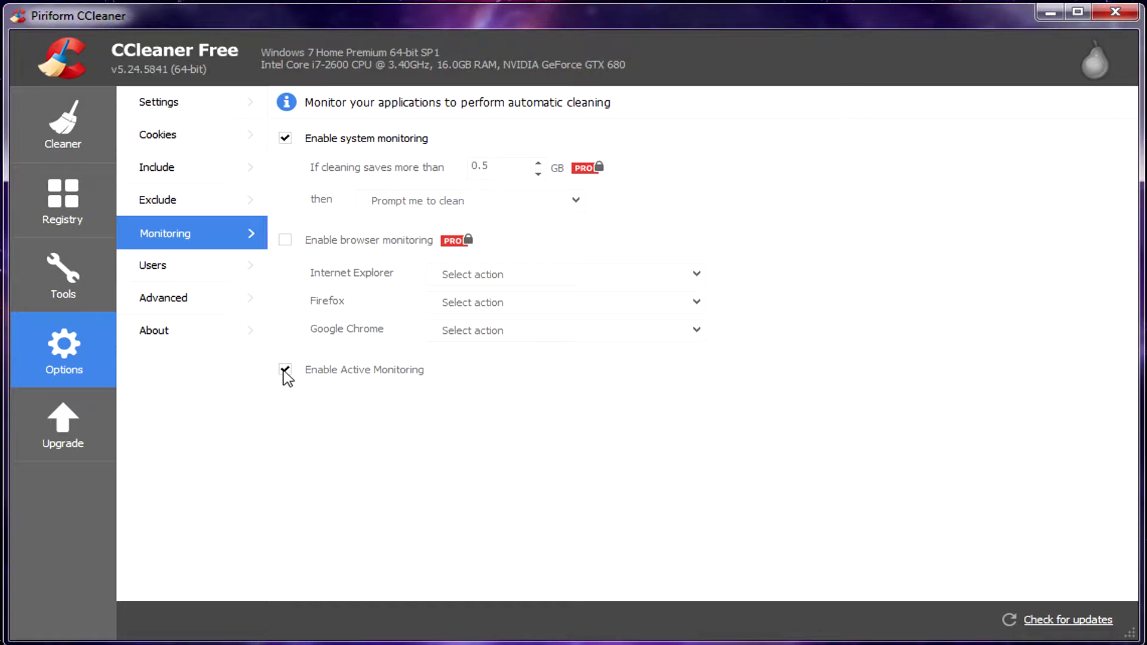
pyautogui.click(285, 138)
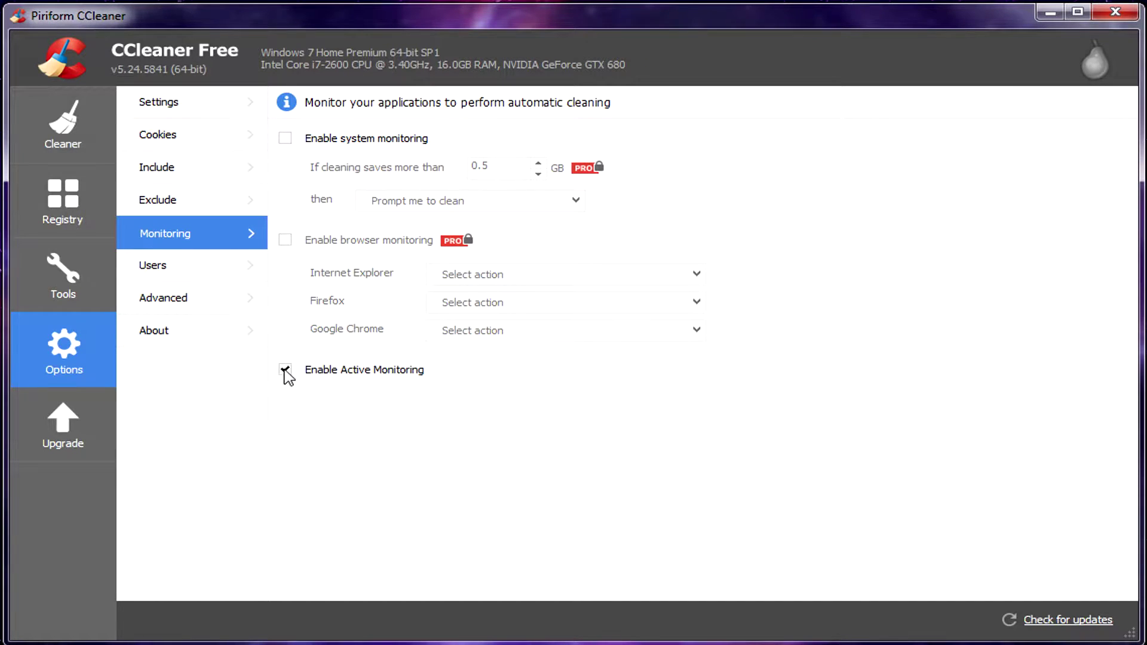
pyautogui.click(285, 371)
pyautogui.click(630, 404)
pyautogui.click(76, 118)
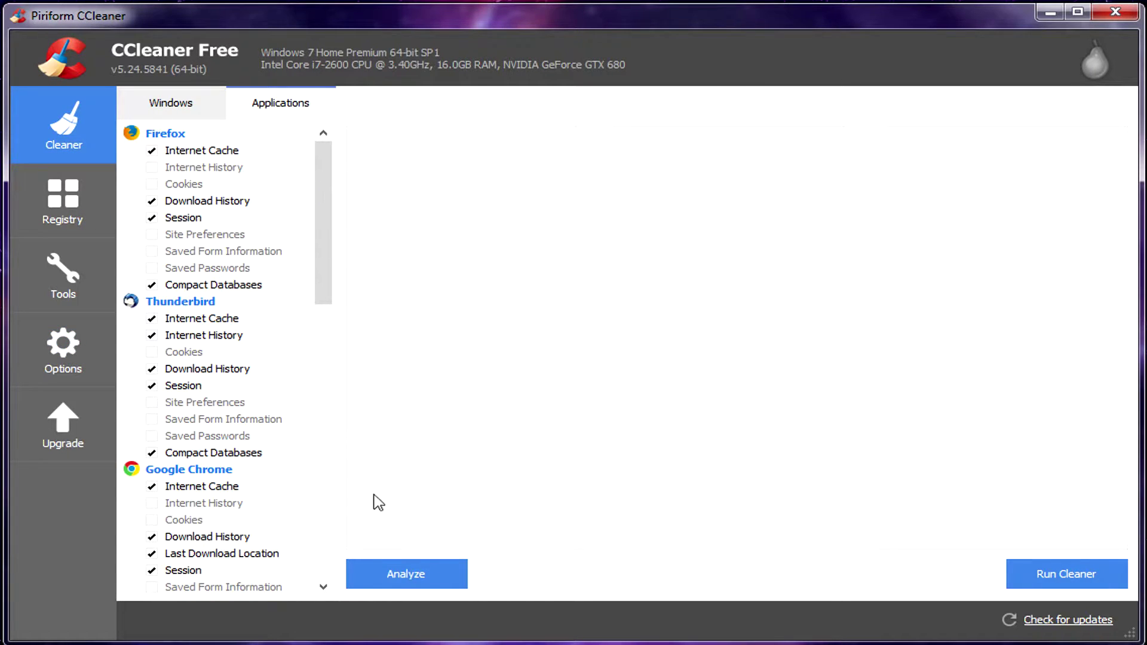
# Analyze junk, run the cleaner to remove about 2,624 MB, then go to Registry
pyautogui.click(411, 578)
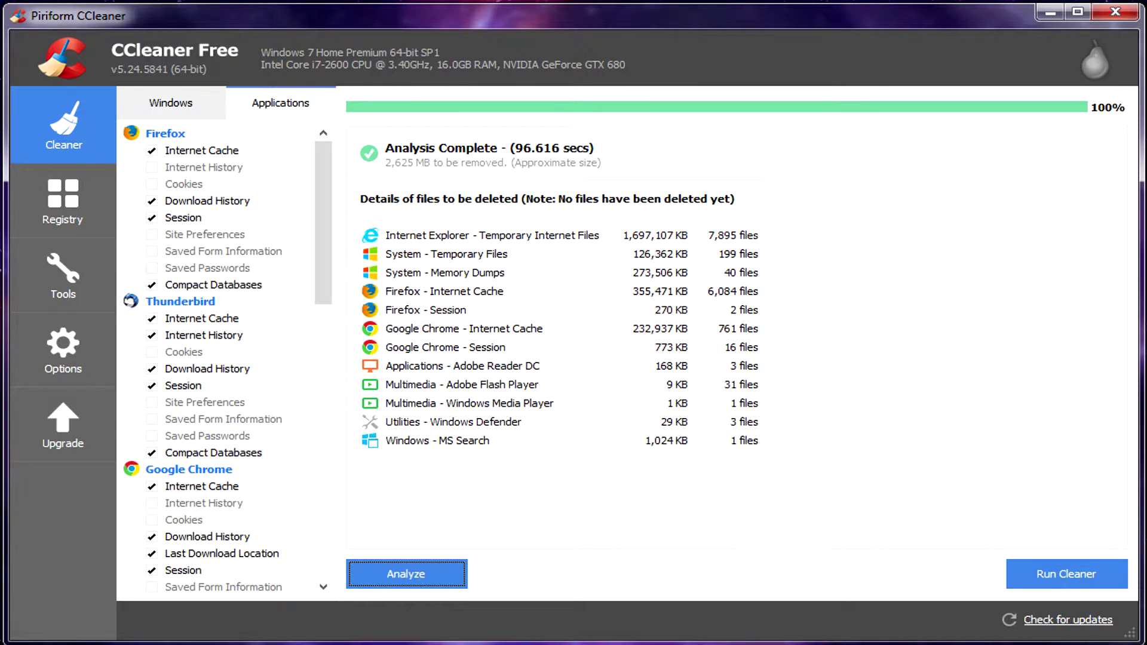
pyautogui.click(1057, 575)
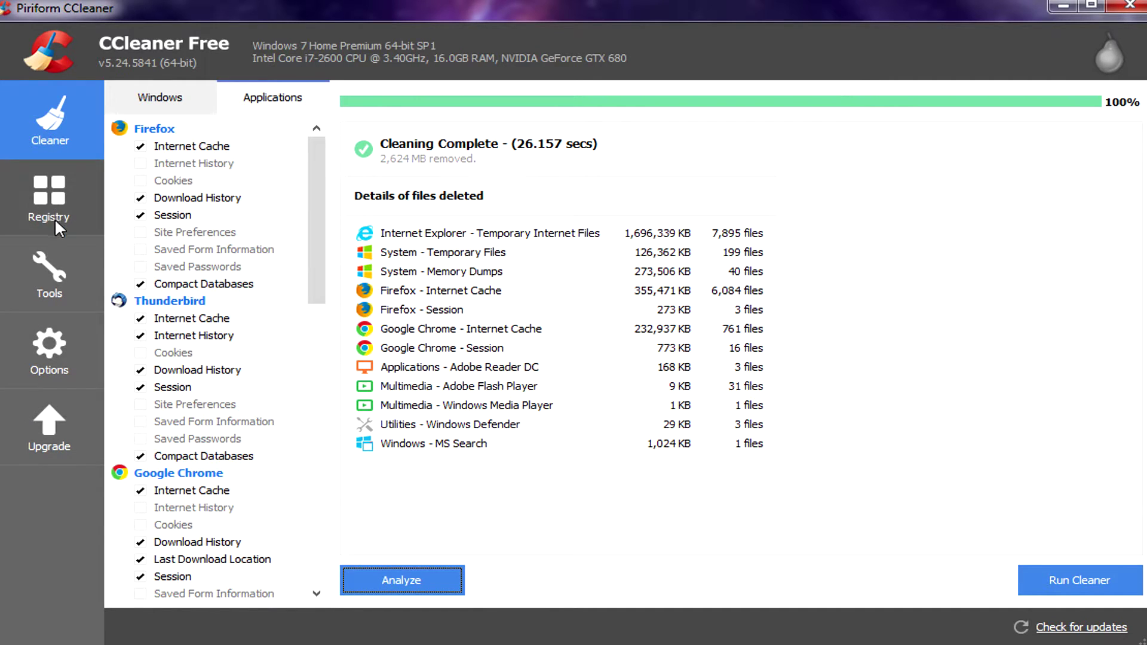
pyautogui.click(49, 197)
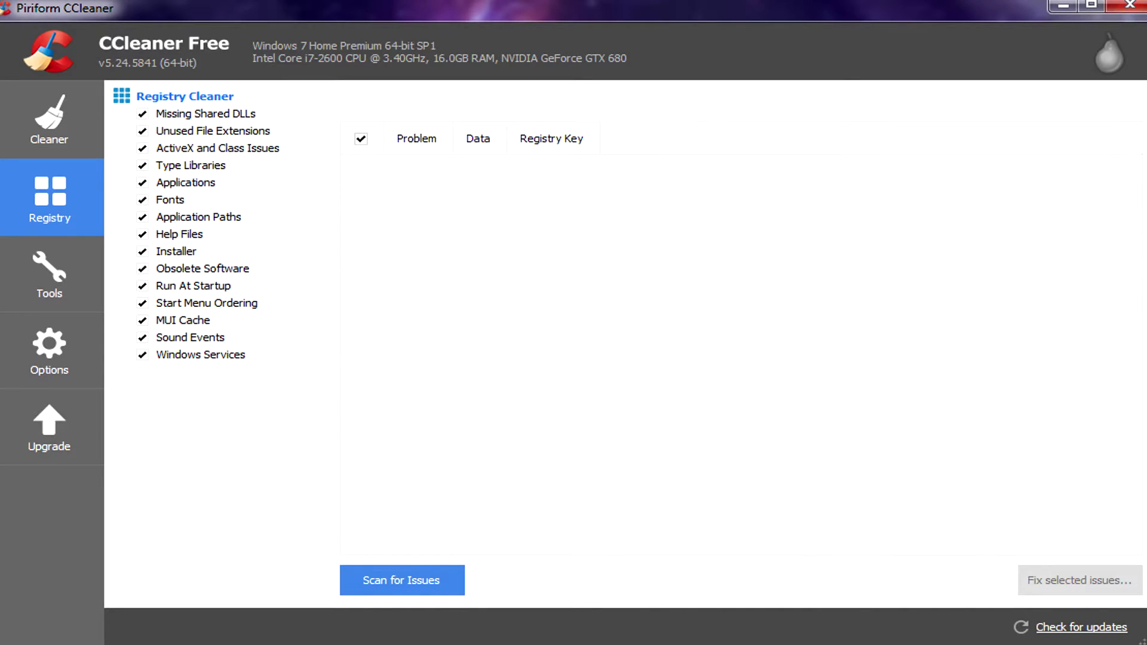
# Scan the registry to 100% and step through the first three of the 9 found issues
pyautogui.click(412, 574)
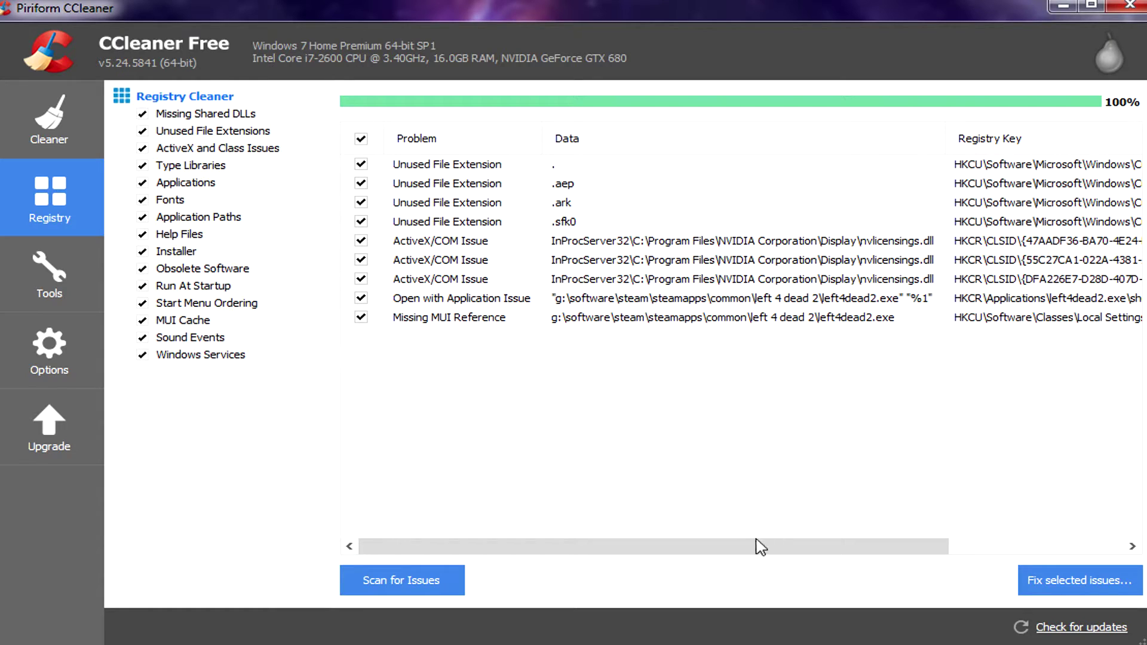
pyautogui.moveTo(725, 551); pyautogui.dragTo(629, 557)
pyautogui.click(1081, 580)
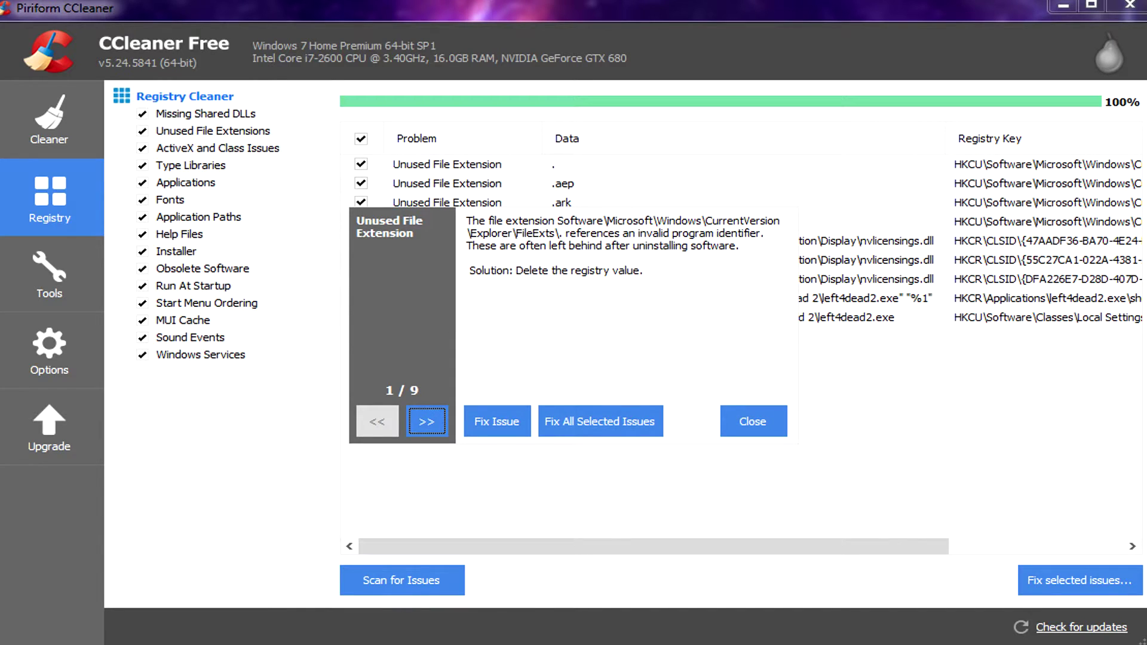
pyautogui.click(426, 422)
pyautogui.click(426, 421)
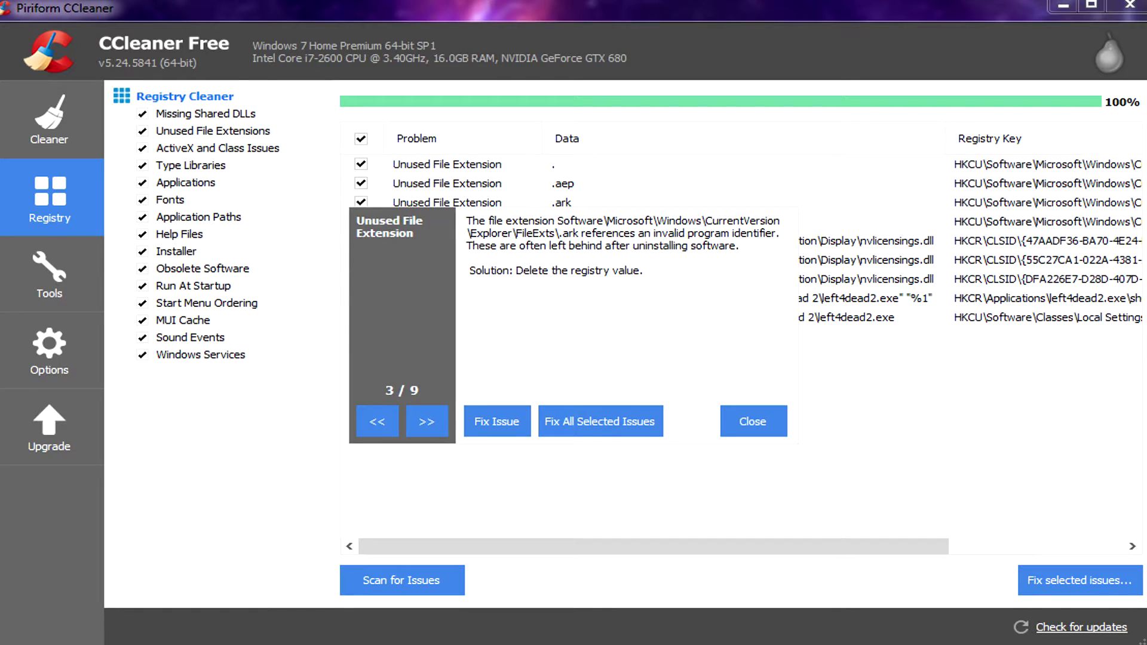
pyautogui.click(756, 424)
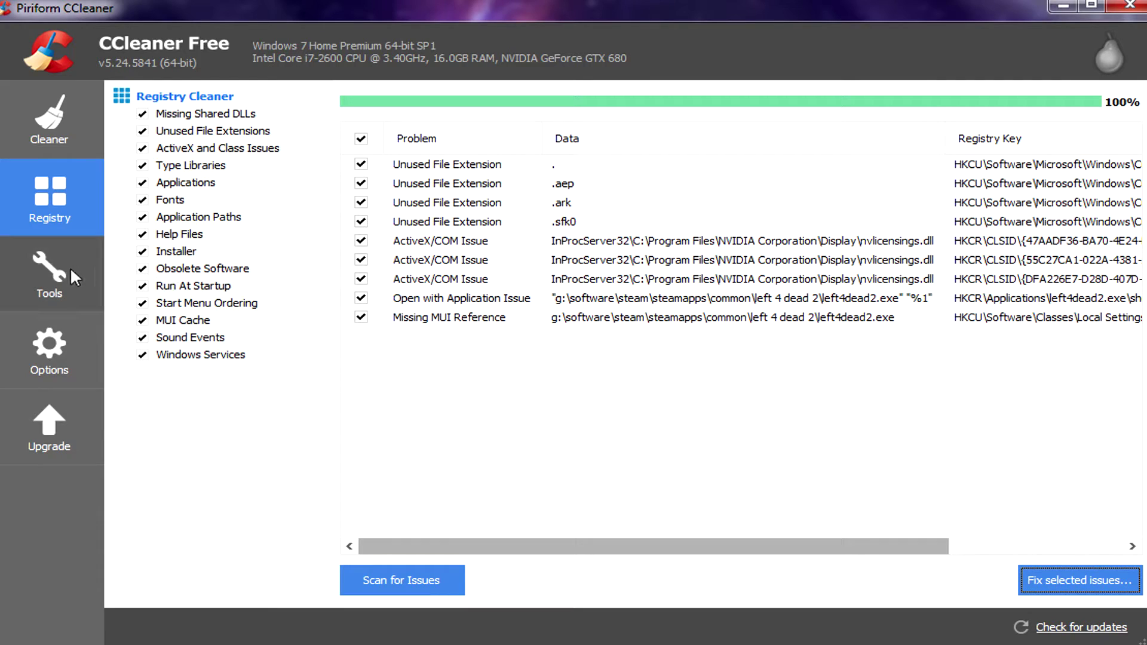
# In the Tools Uninstall list, select 7 Days to Die, then Adobe Flash Player 20 ActiveX
pyautogui.click(35, 268)
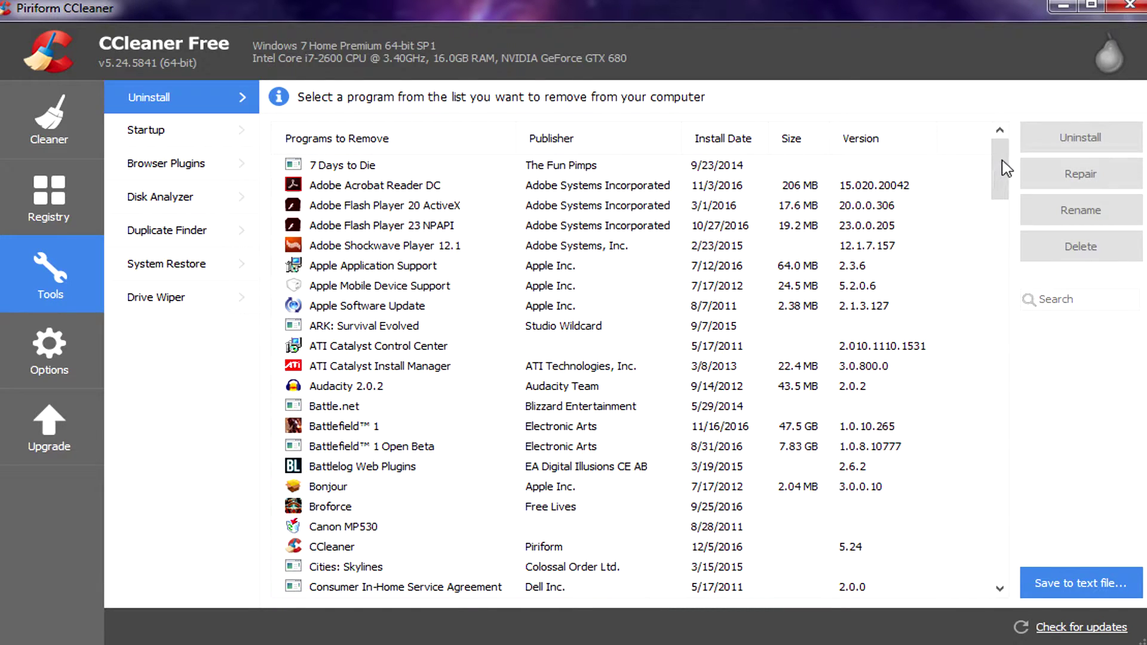
pyautogui.moveTo(1006, 169); pyautogui.dragTo(984, 147)
pyautogui.click(335, 170)
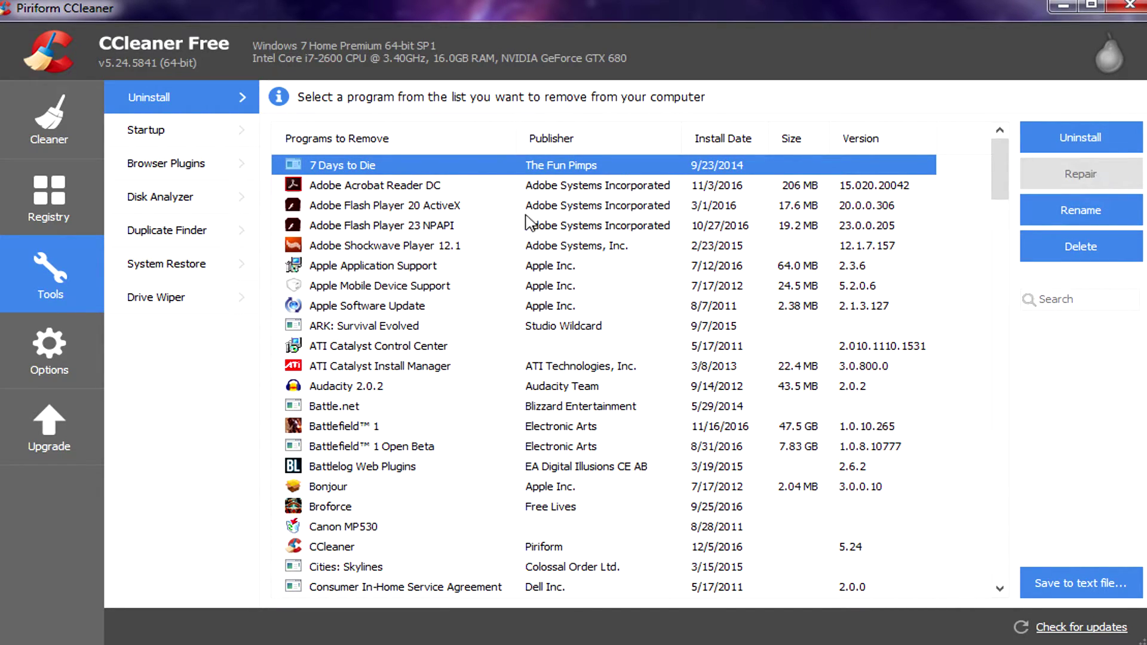
pyautogui.click(382, 206)
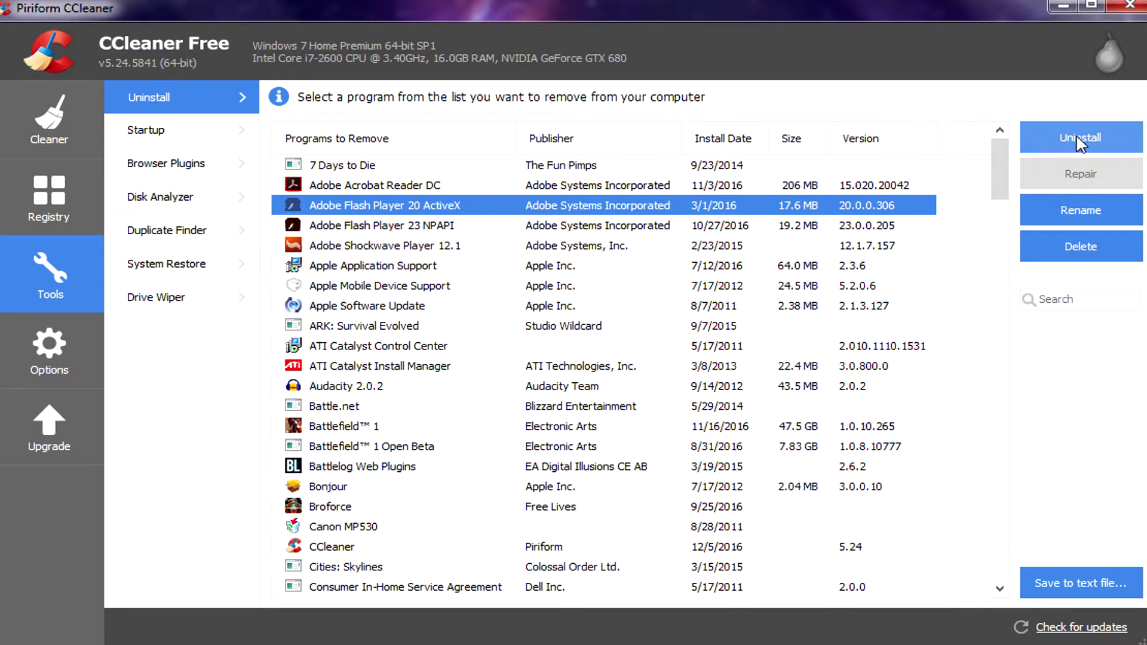
pyautogui.click(168, 128)
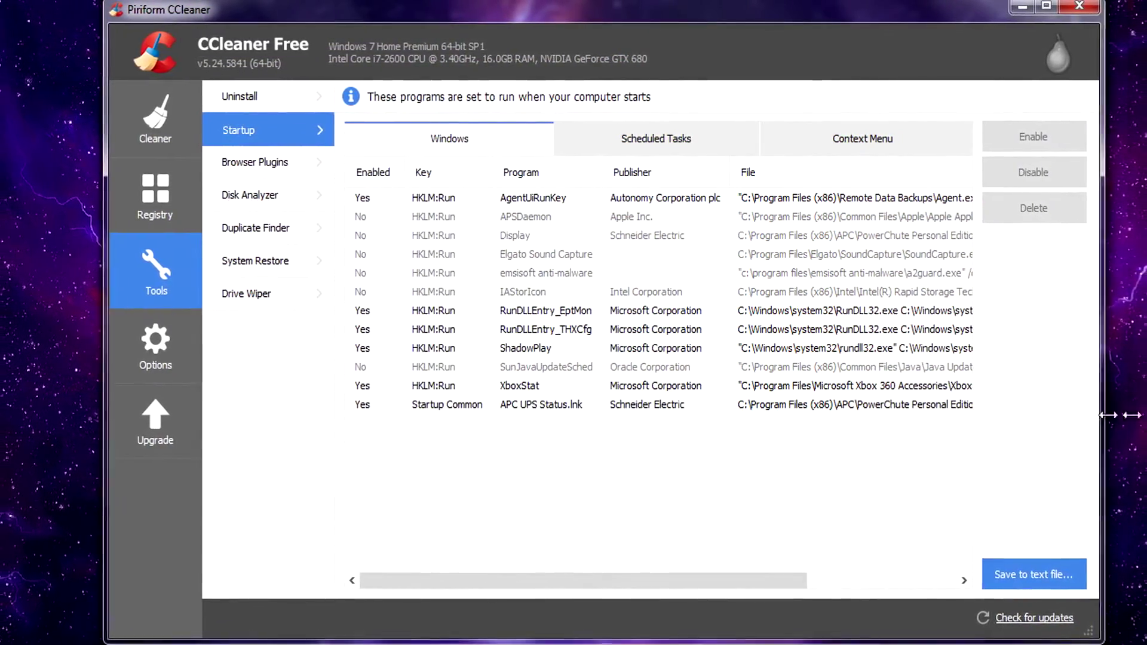
# Maximize the window, select the AgentUiRunKey startup entry, and view the Scheduled Tasks list
pyautogui.moveTo(1104, 435); pyautogui.dragTo(1144, 435)
pyautogui.doubleClick(857, 15)
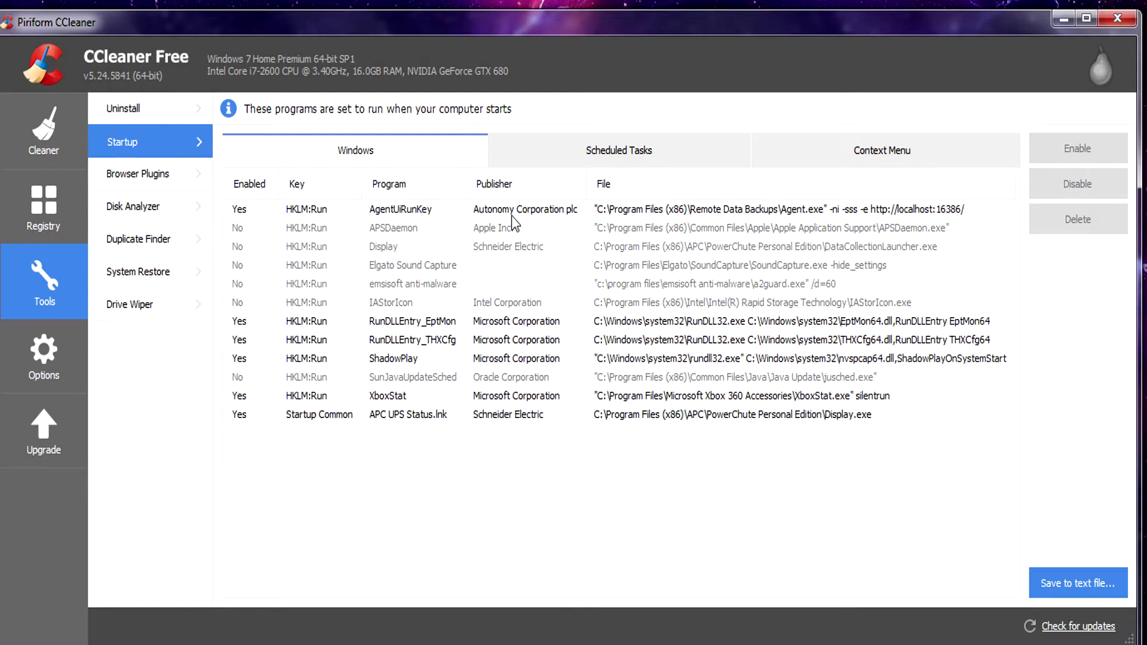
pyautogui.click(655, 209)
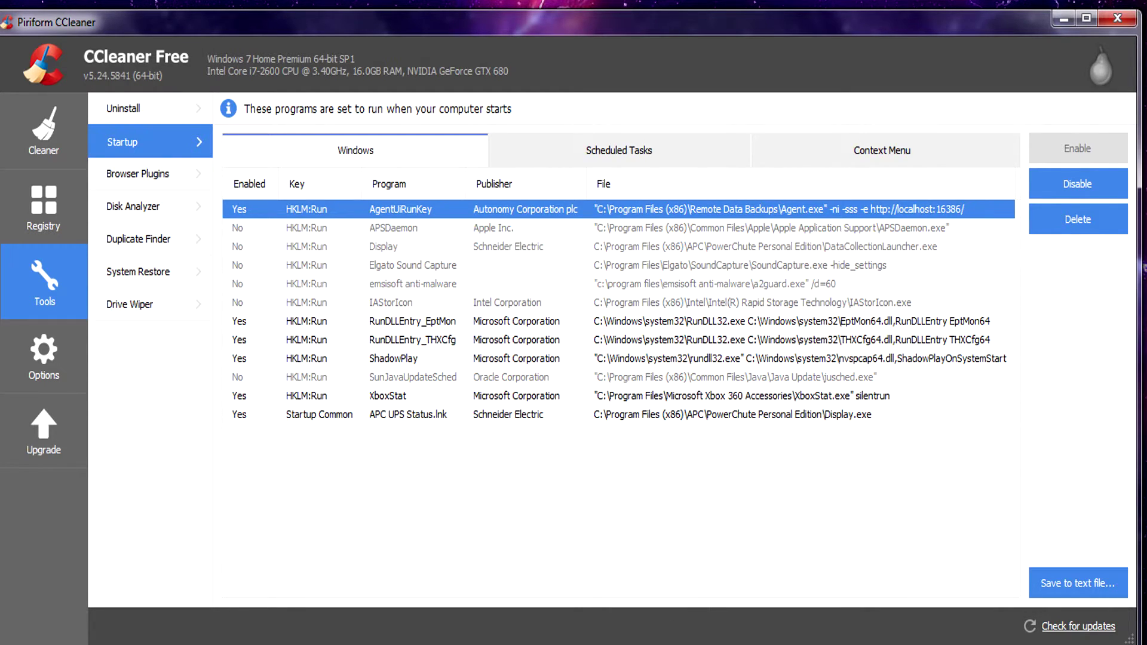
pyautogui.click(626, 155)
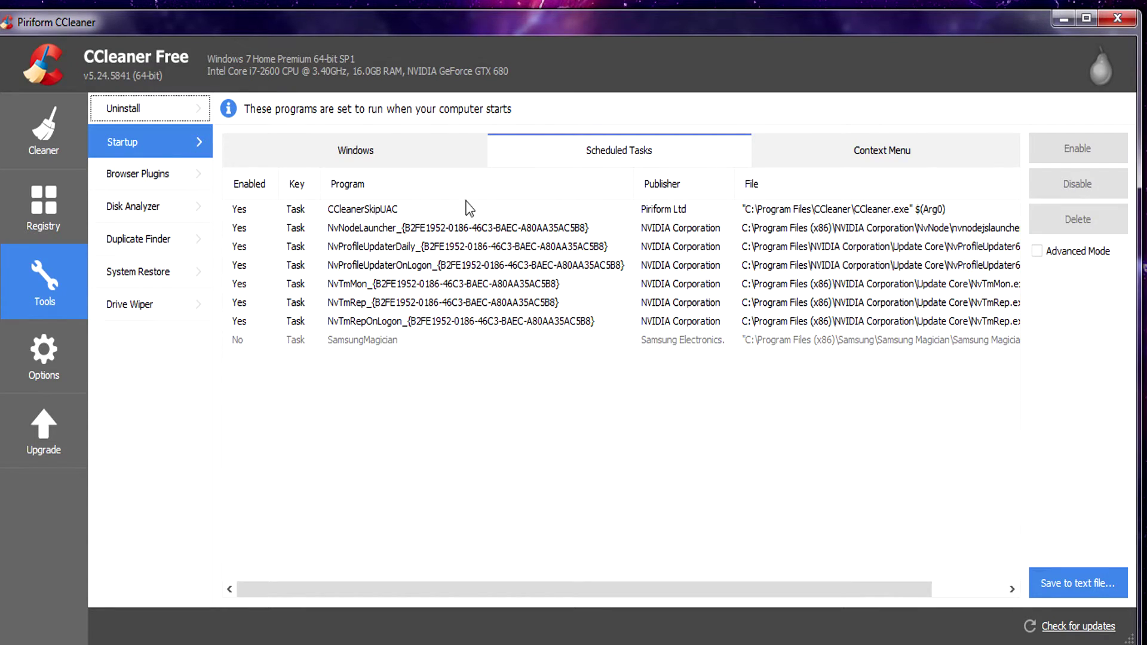
# Select the CCleanerSkipUAC scheduled task and disable it so Enabled shows No
pyautogui.click(397, 214)
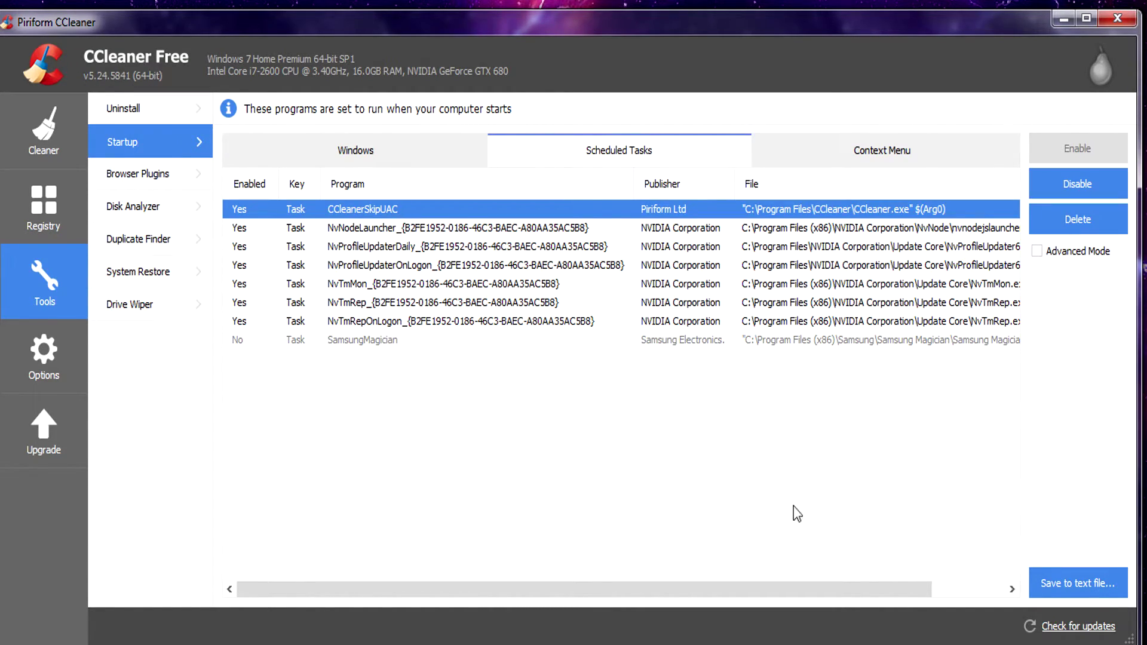
pyautogui.moveTo(701, 594); pyautogui.dragTo(554, 582)
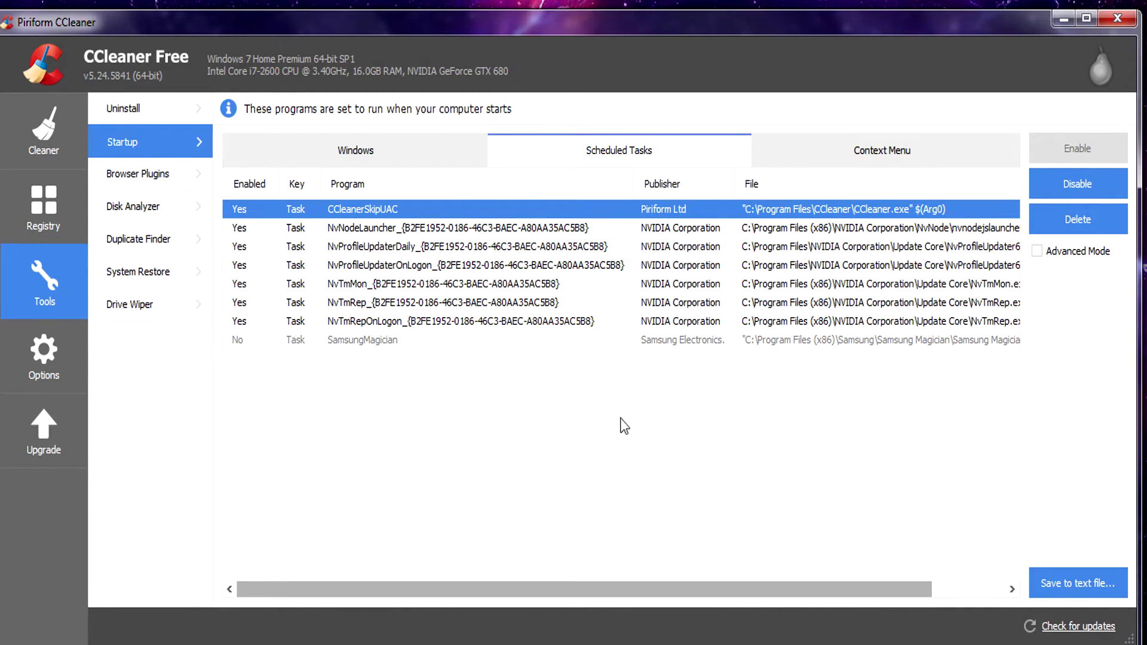
pyautogui.click(1070, 185)
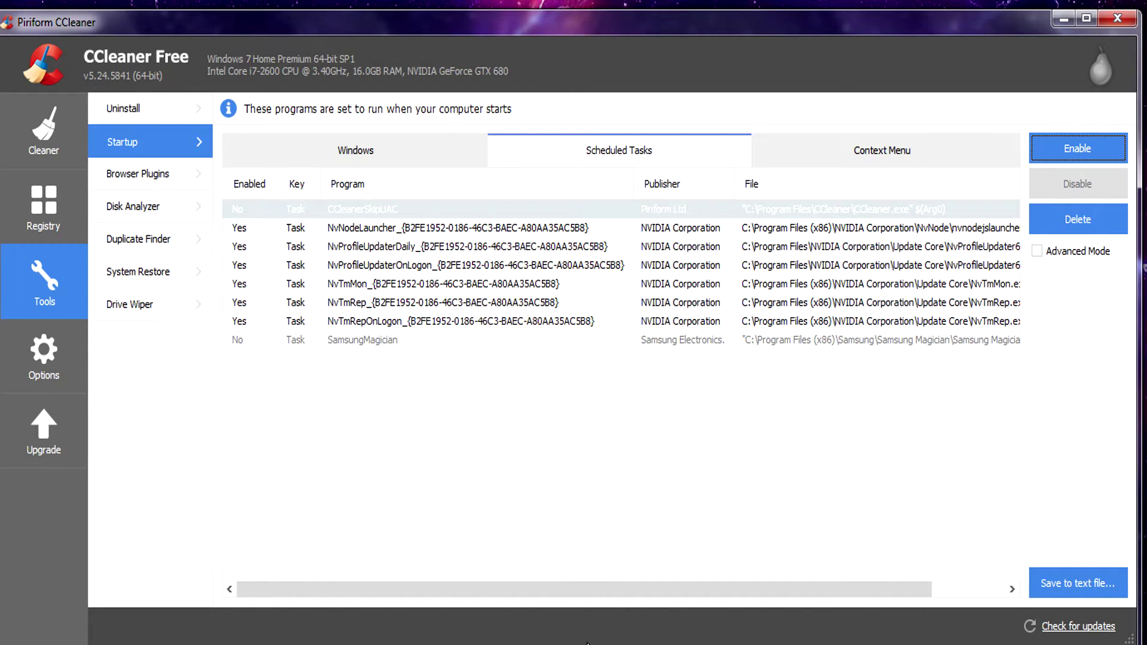
# View the Context Menu shell extensions and compare them with actual desktop and file right-click menus showing WinRAR
pyautogui.moveTo(588, 589); pyautogui.dragTo(745, 590)
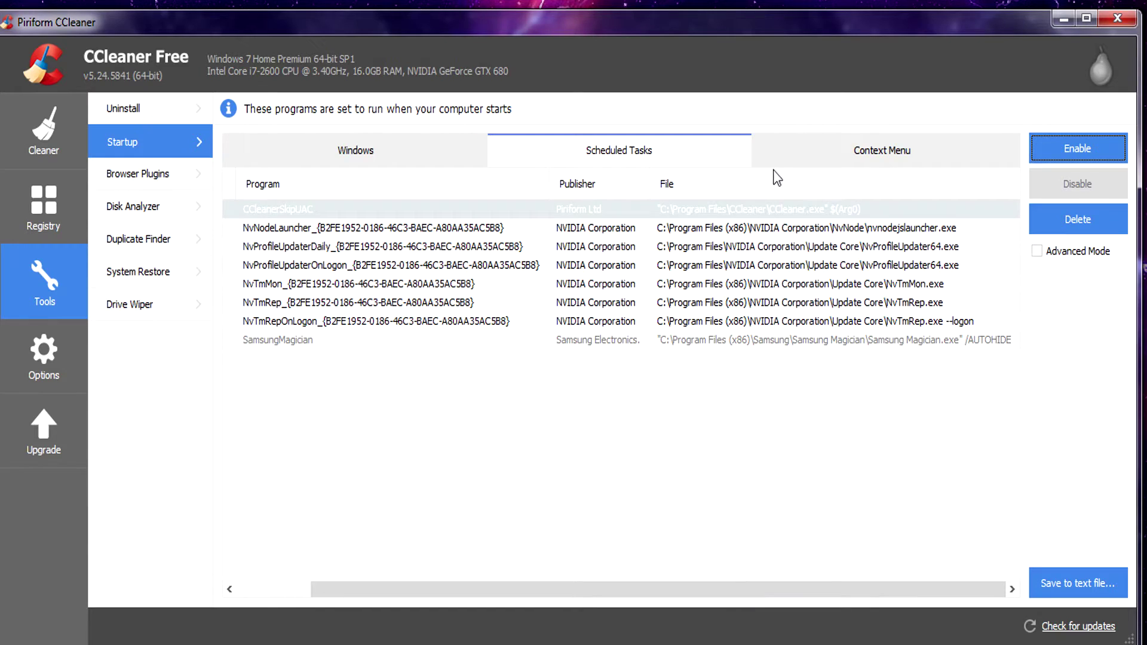
pyautogui.click(866, 162)
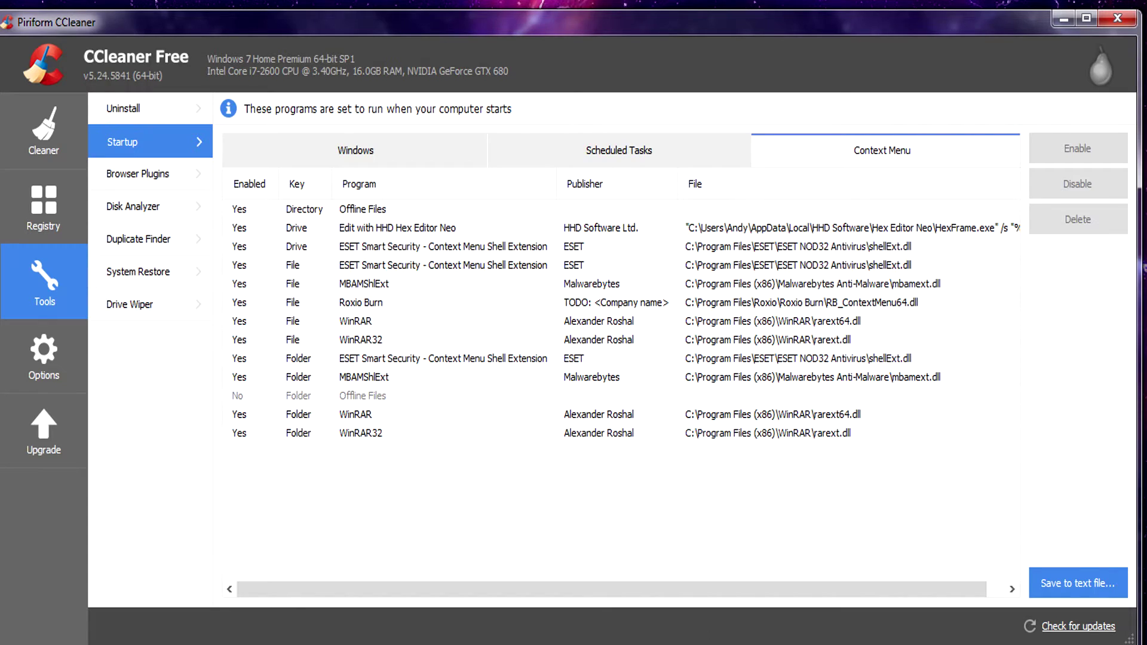
pyautogui.rightClick(614, 412)
pyautogui.press('Escape')
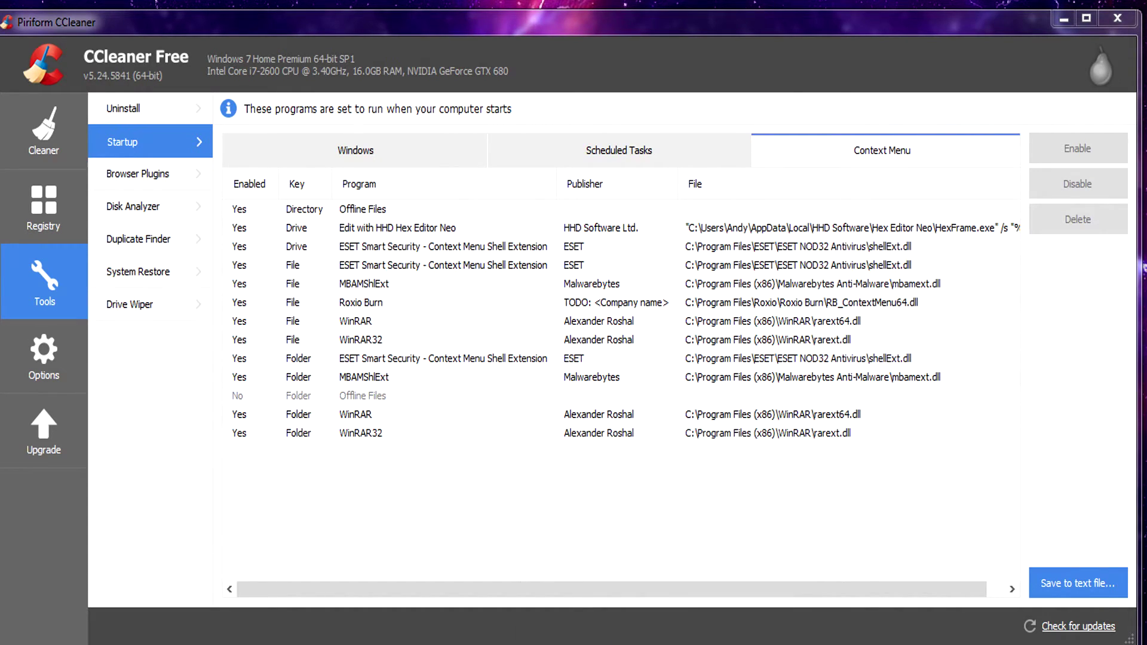
pyautogui.rightClick(520, 448)
pyautogui.rightClick(1, 106)
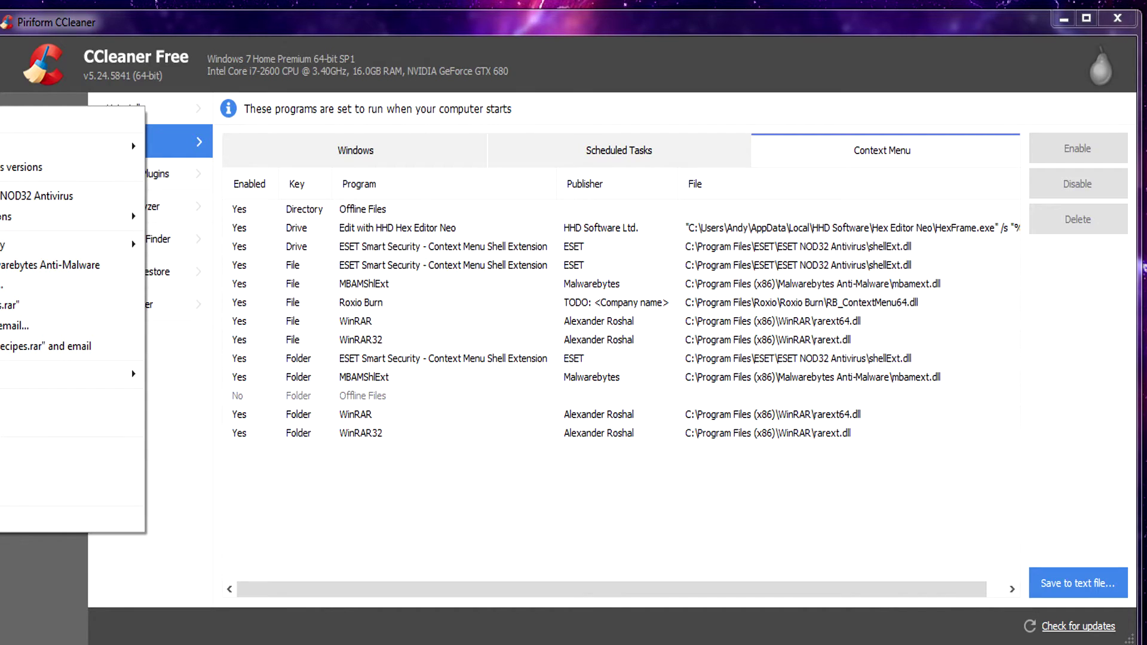
pyautogui.click(625, 29)
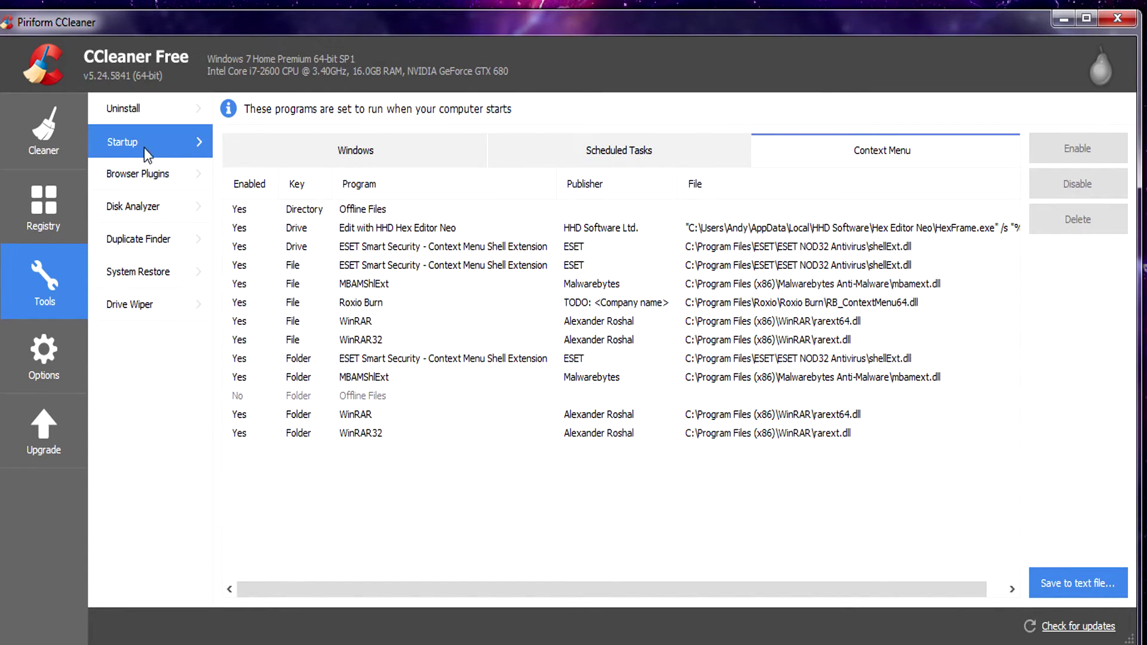
pyautogui.click(142, 174)
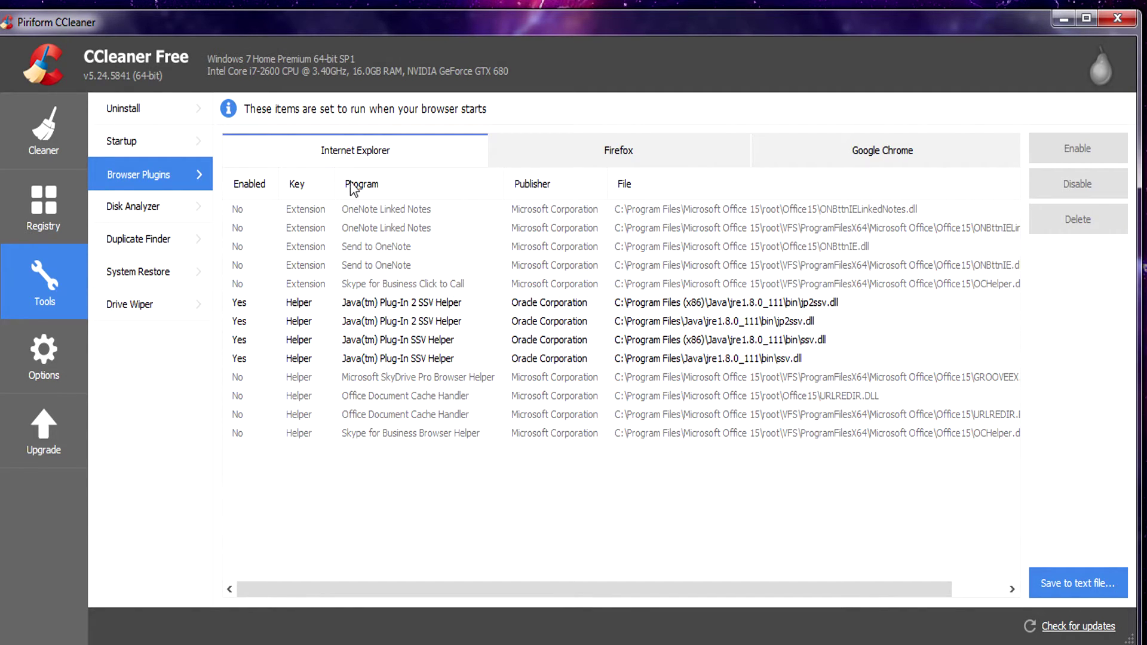
# Switch among the Firefox, Google Chrome and Internet Explorer plugin lists, ending on Internet Explorer
pyautogui.click(642, 154)
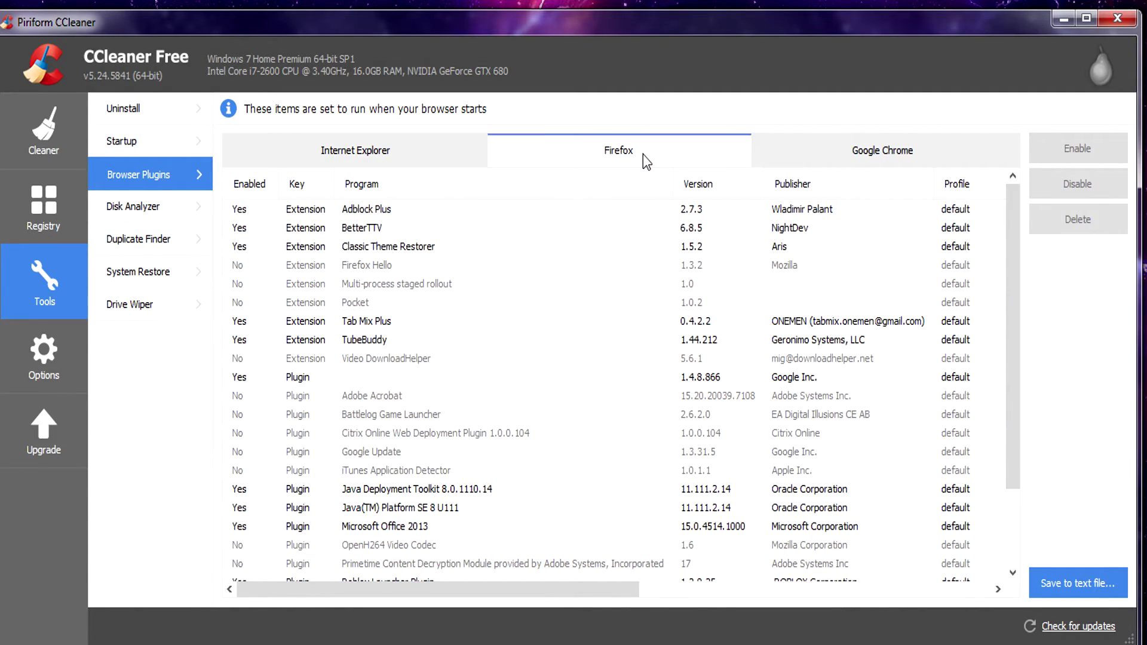
pyautogui.click(890, 155)
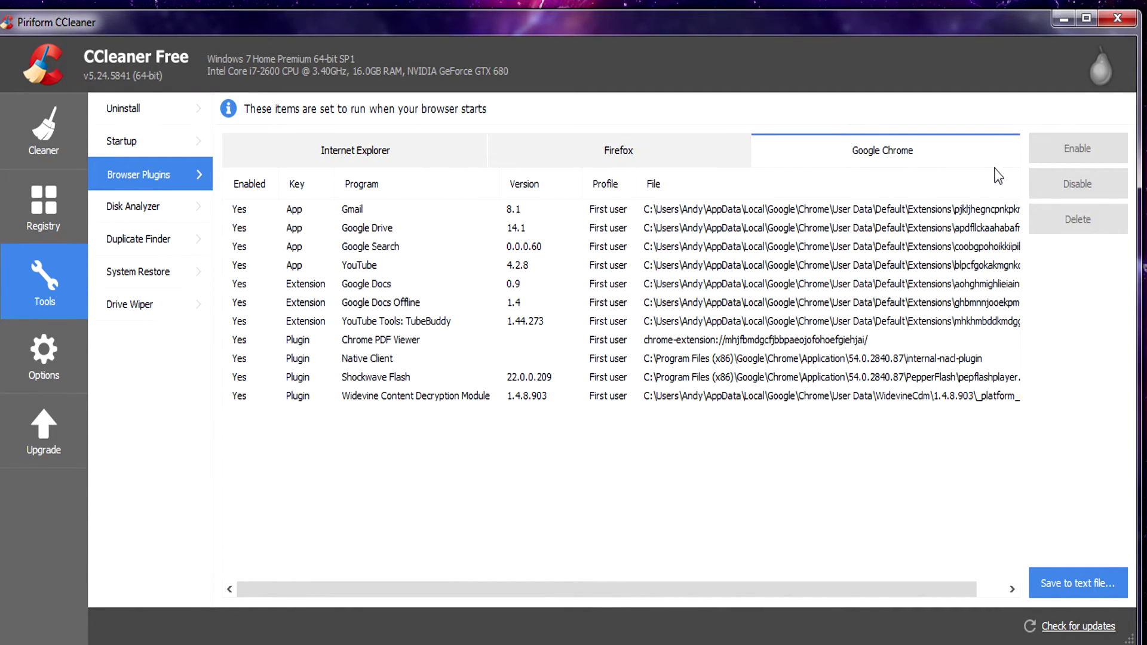
pyautogui.click(347, 150)
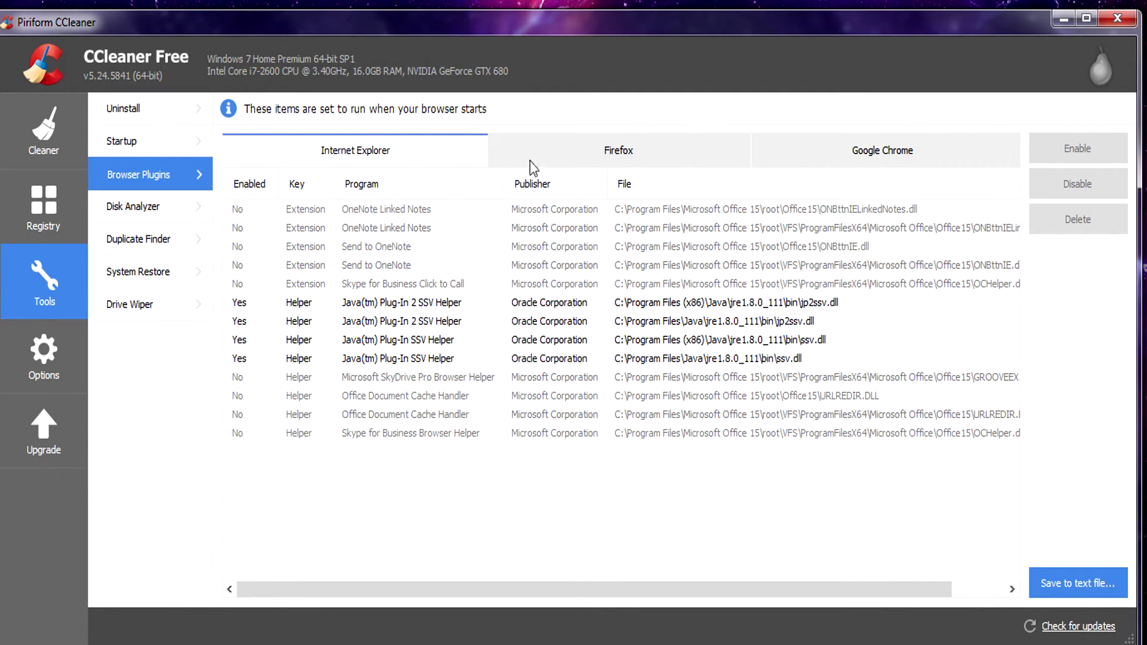
pyautogui.click(645, 151)
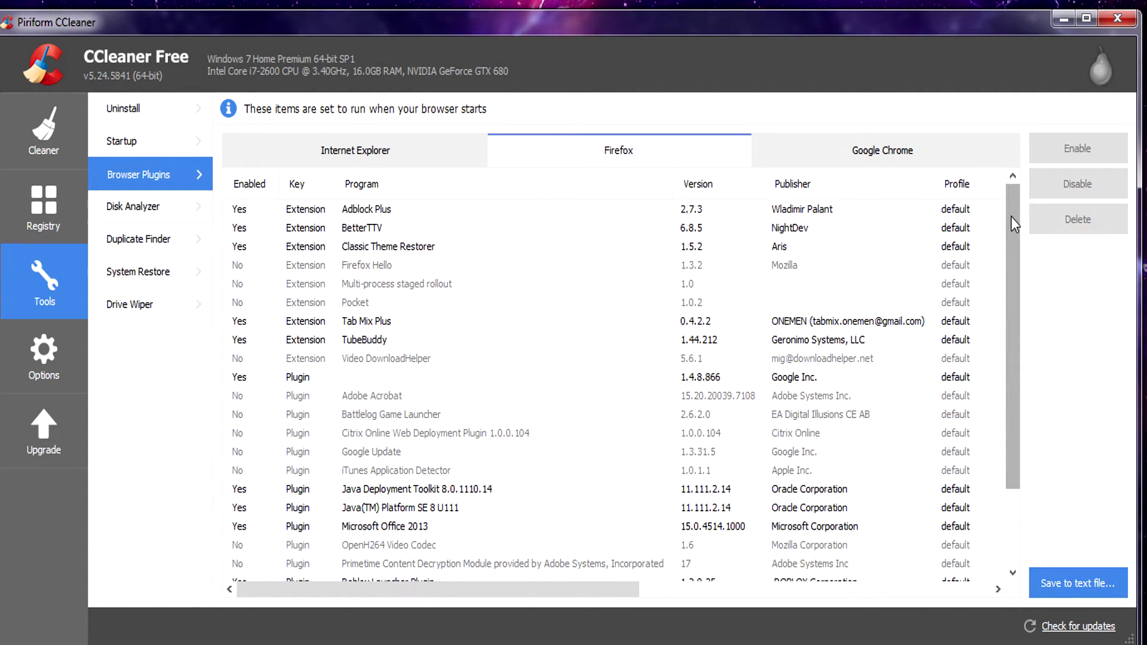
pyautogui.click(943, 156)
pyautogui.click(633, 159)
pyautogui.moveTo(1015, 260); pyautogui.dragTo(1008, 235)
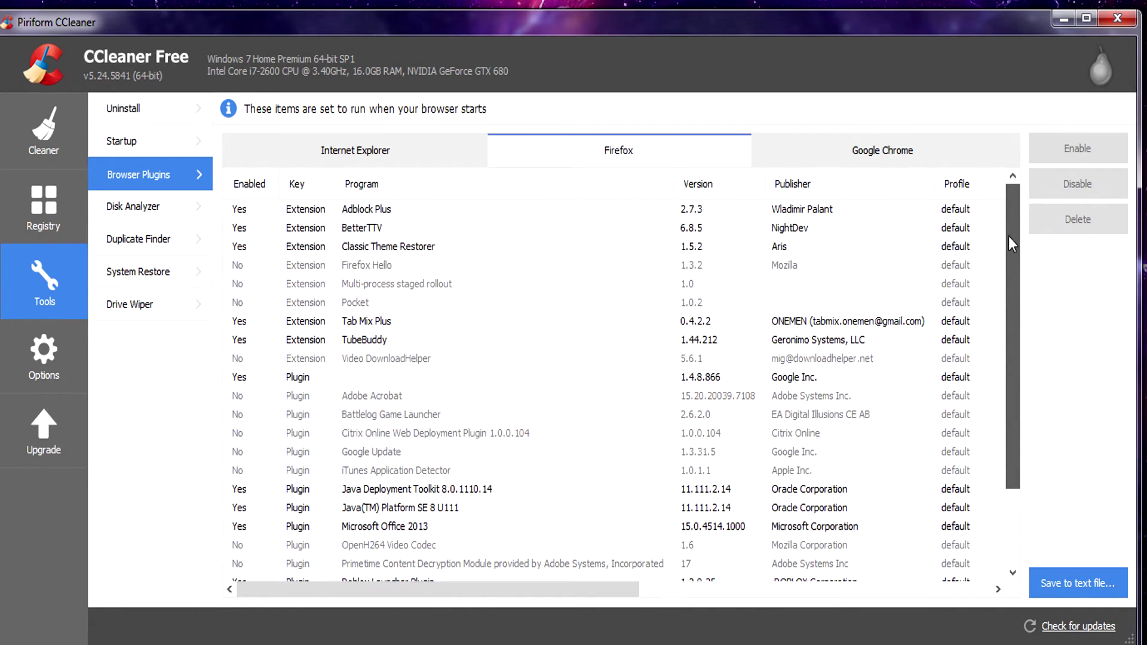
pyautogui.click(316, 161)
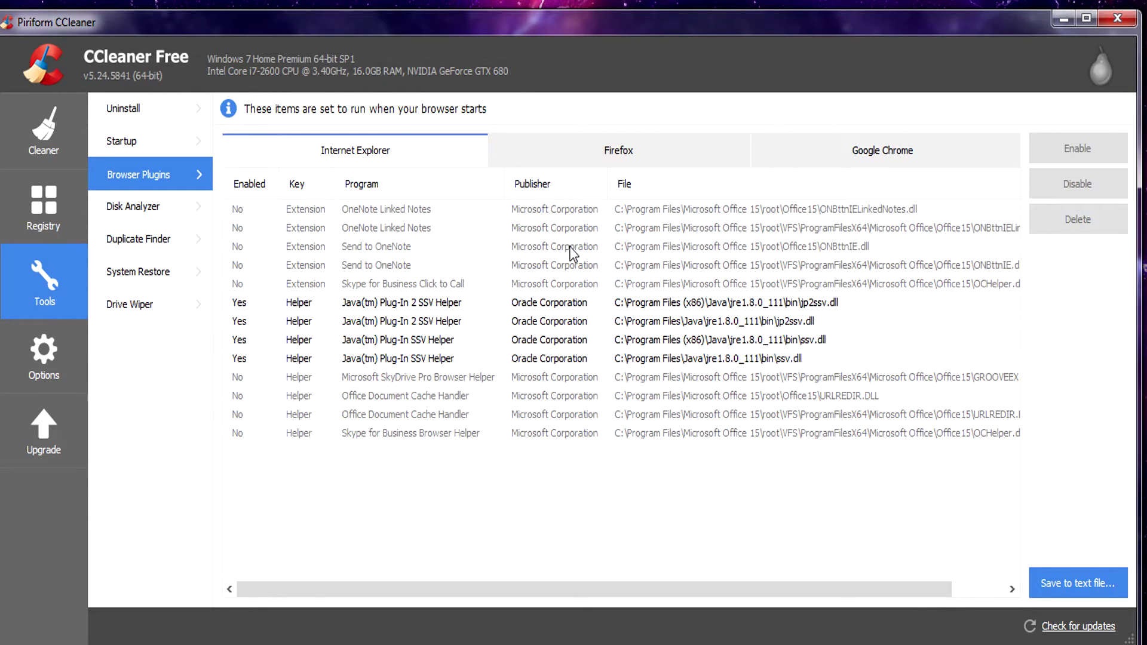
pyautogui.click(606, 154)
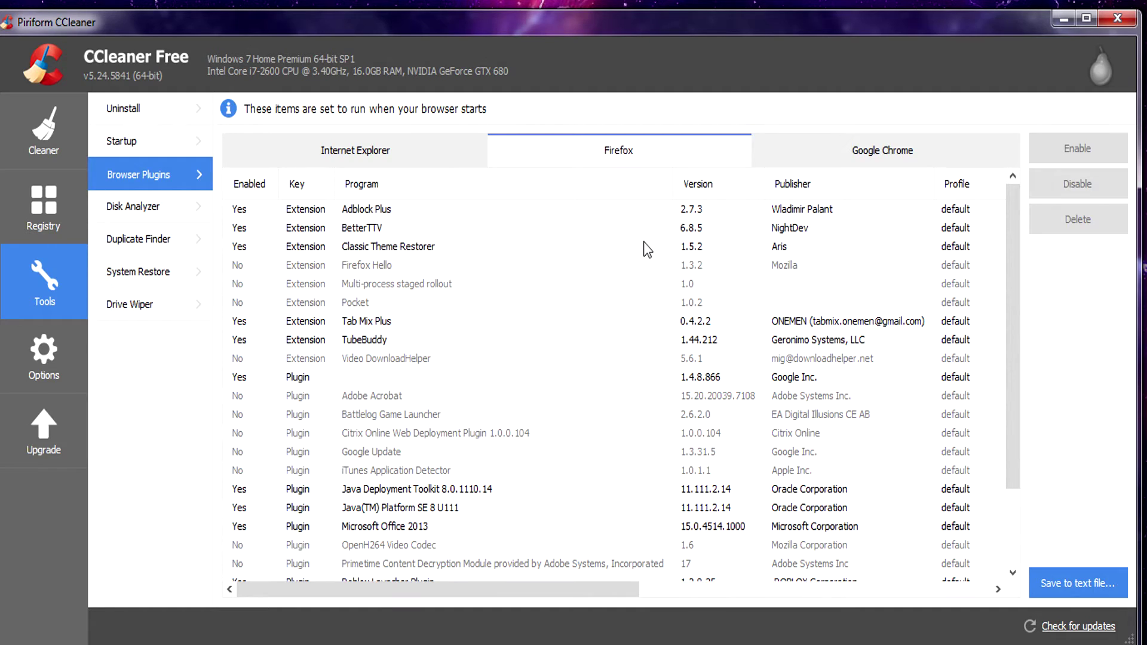
pyautogui.click(392, 154)
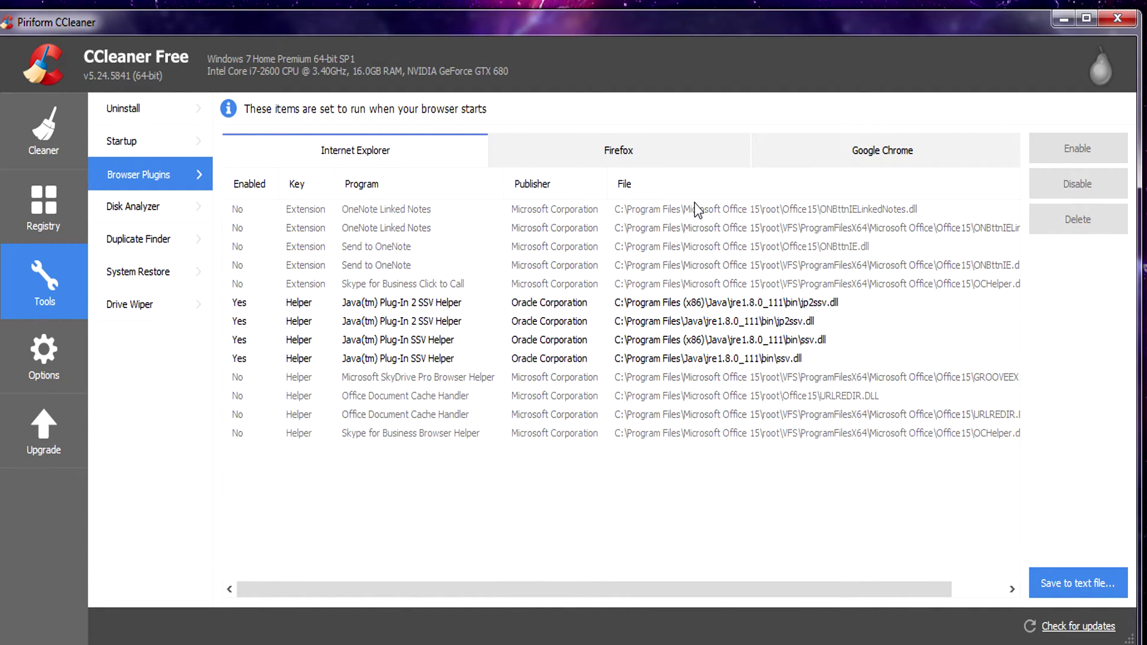
# Start a Disk Analyzer scan of Pictures, Music, Documents and Video on drive C:, then cancel it
pyautogui.click(130, 210)
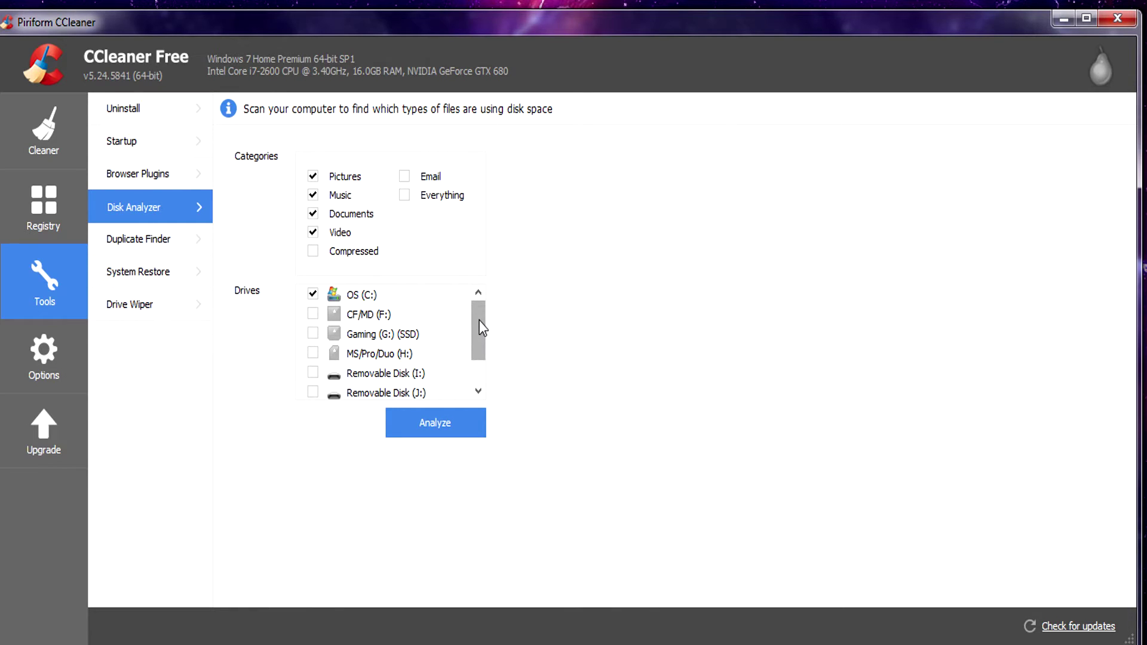
pyautogui.click(439, 425)
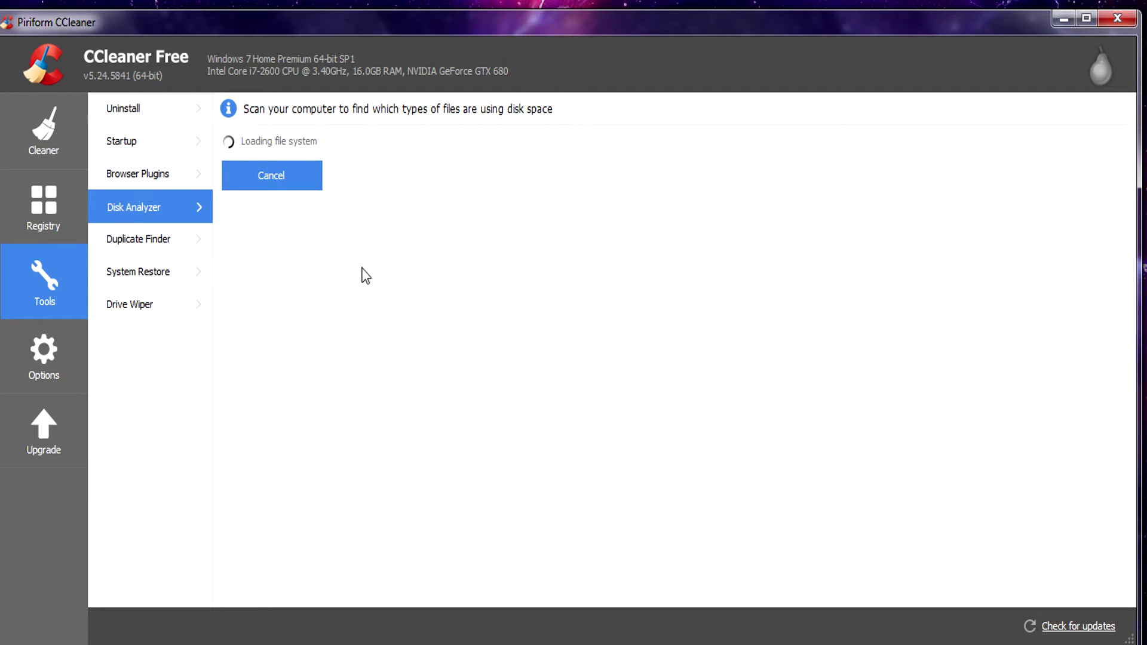
pyautogui.click(268, 179)
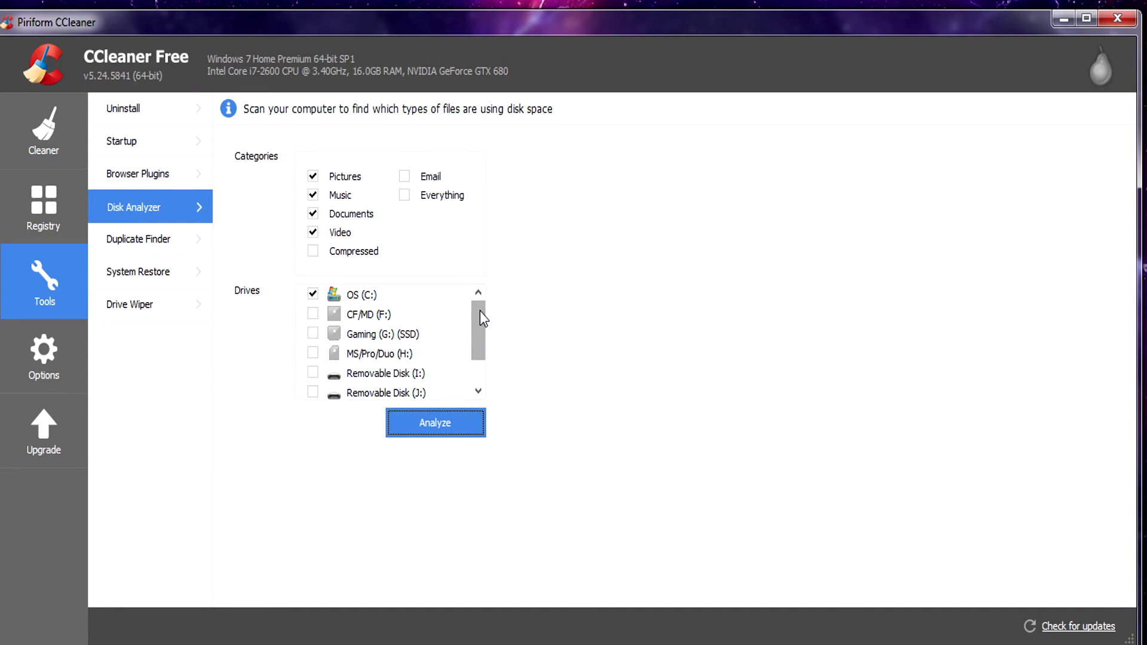
# Show Duplicate Finder matching by name, size and modified date across drives C: and E:
pyautogui.click(135, 239)
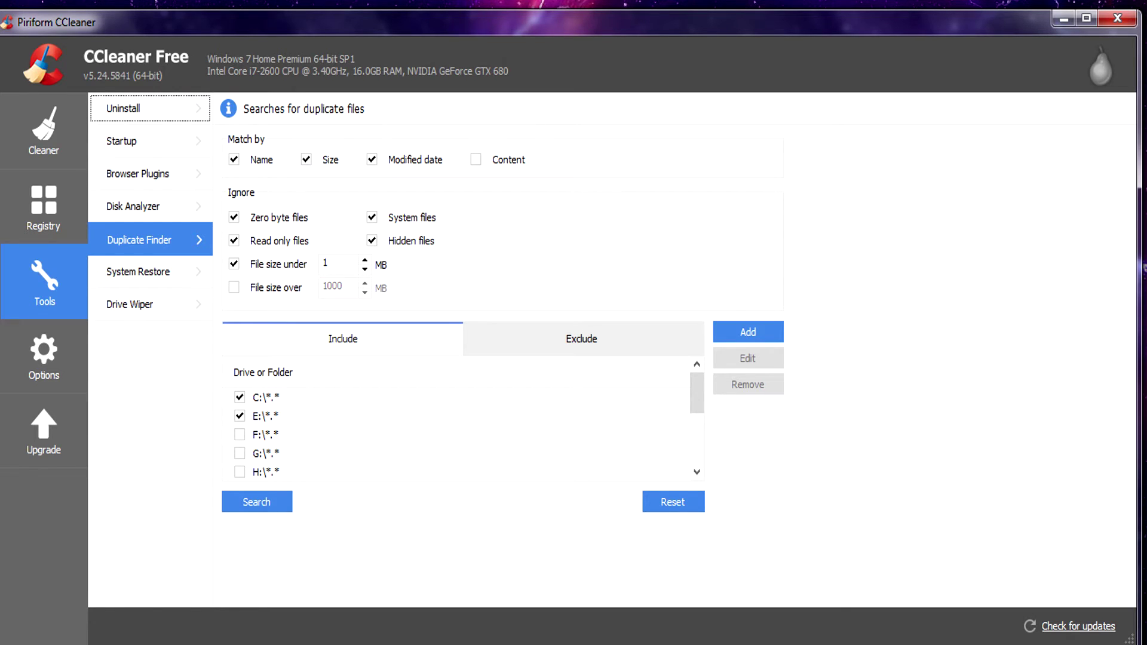
# View System Restore points, then leave Drive Wiper set to wipe Free Space Only
pyautogui.click(142, 274)
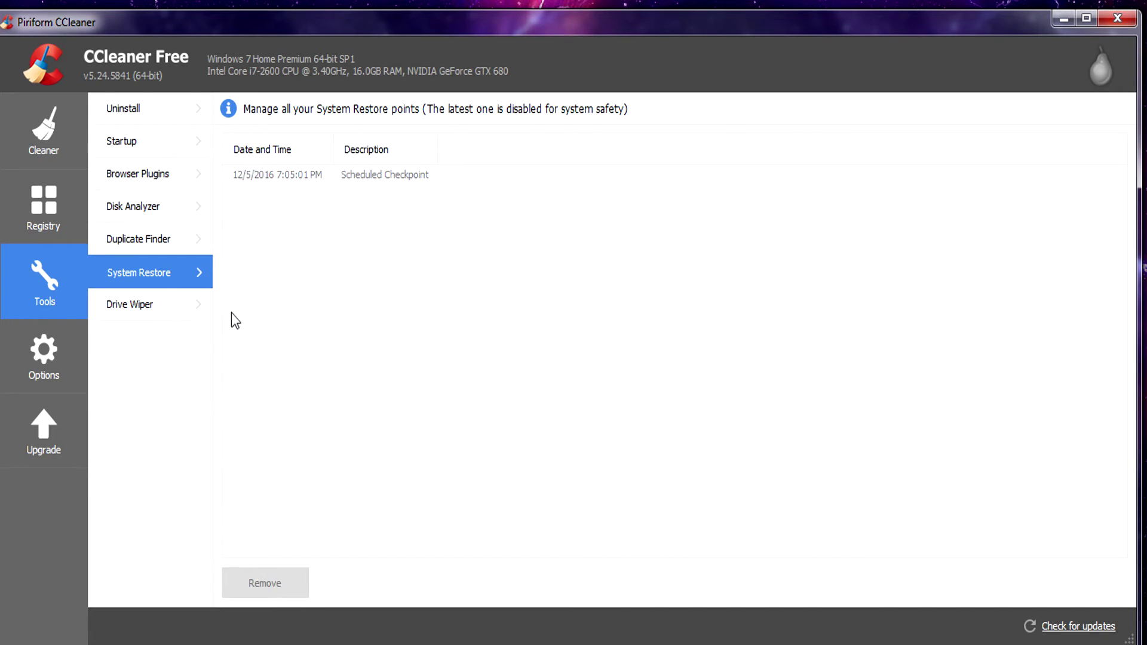
pyautogui.click(112, 308)
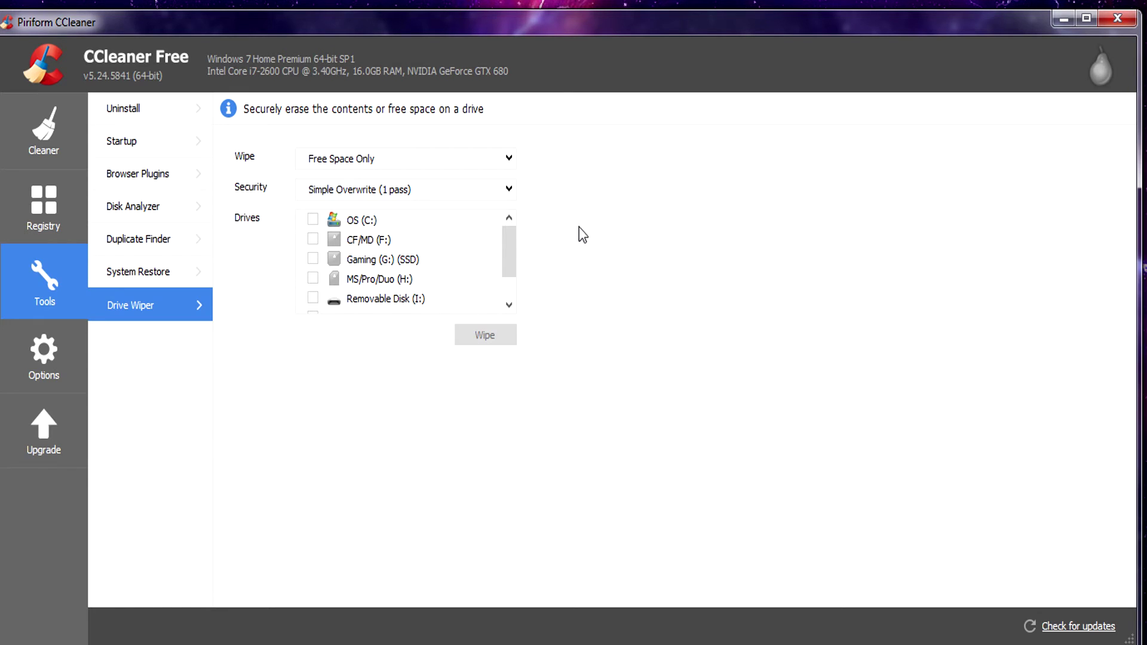
pyautogui.click(508, 159)
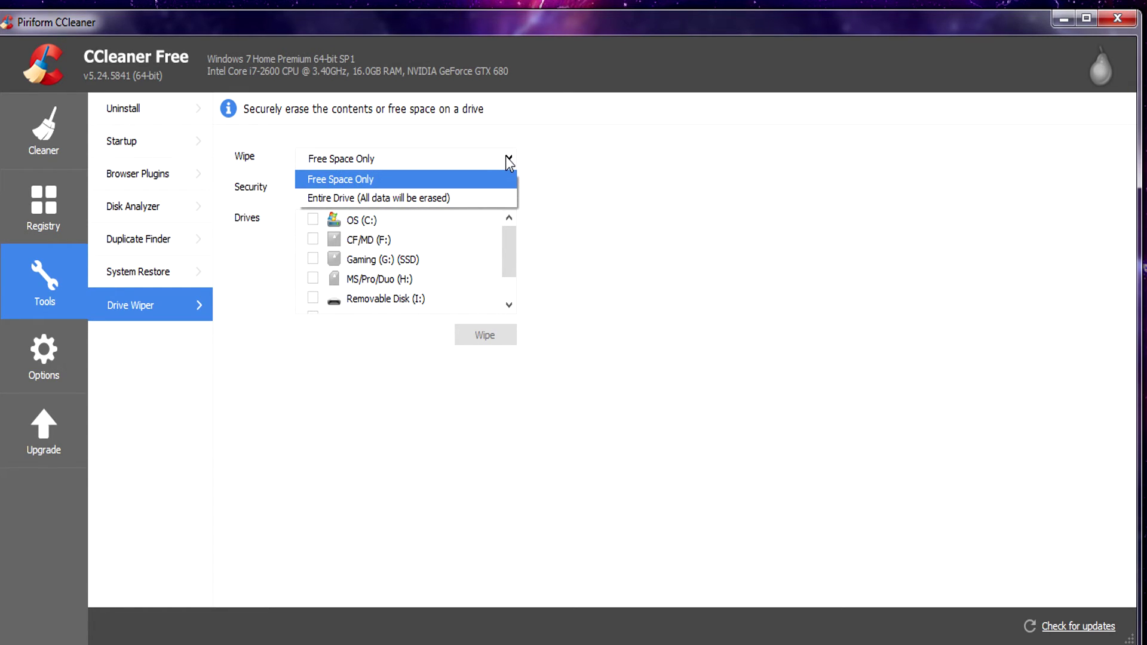
pyautogui.click(623, 202)
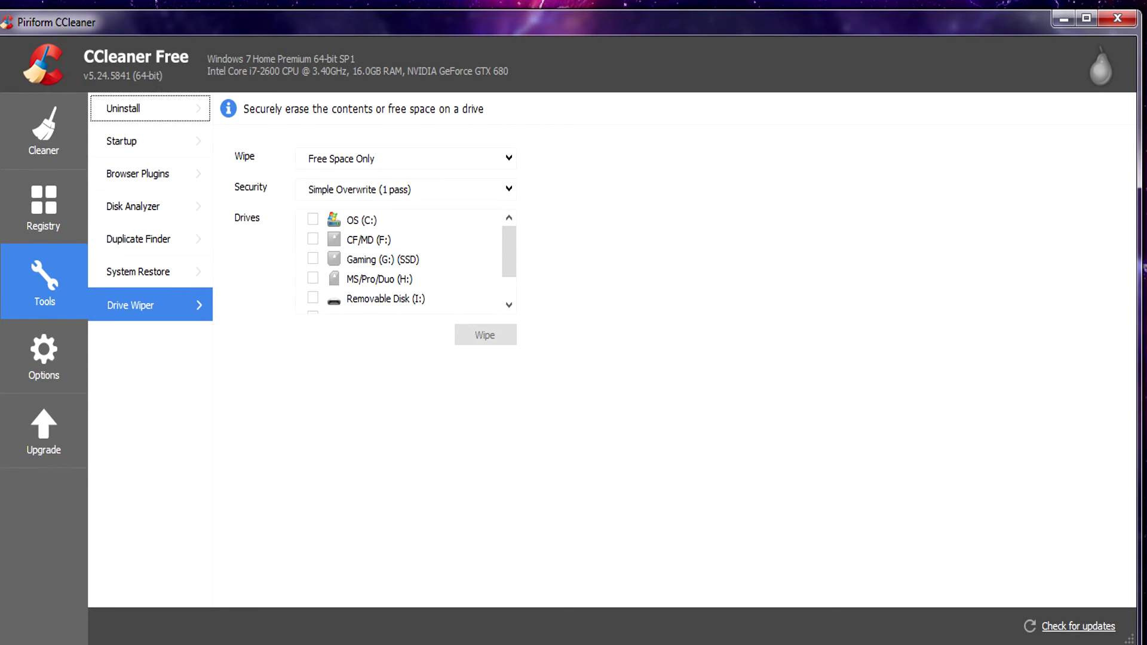
pyautogui.click(46, 348)
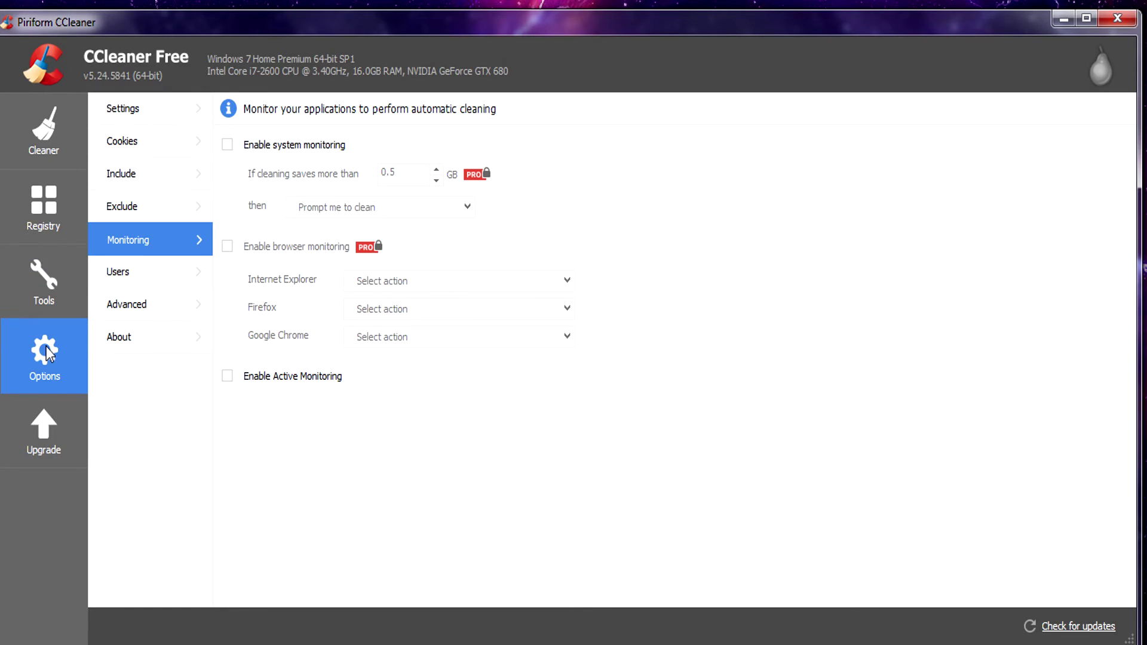
# Scroll through the Cookies on Computer and Cookies to Keep lists
pyautogui.click(138, 150)
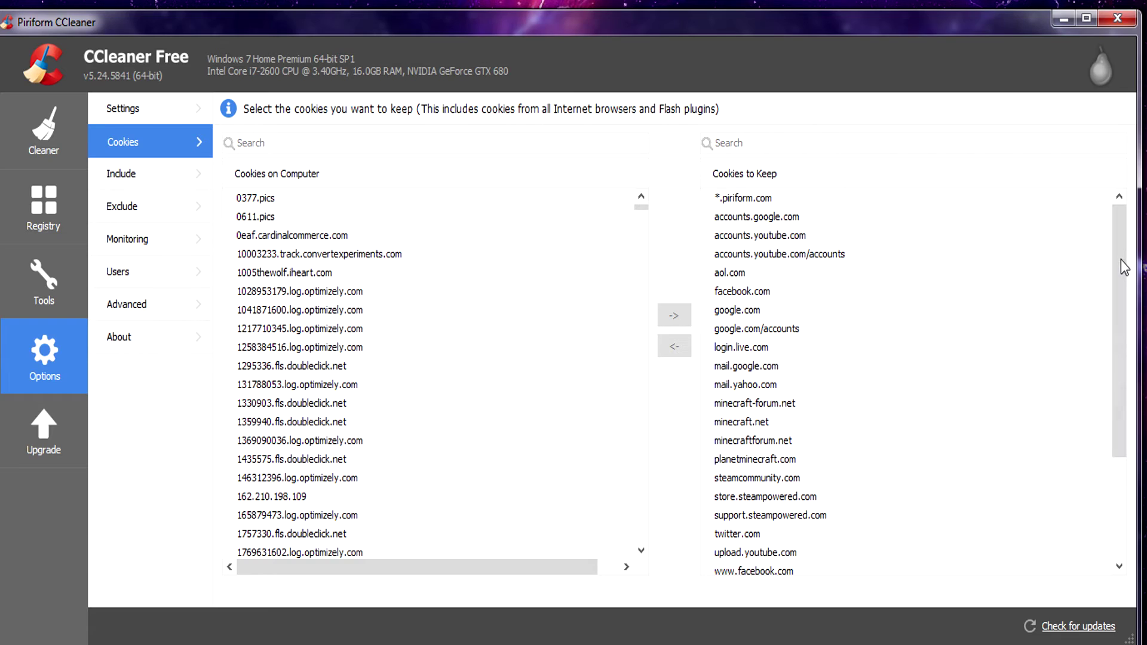
pyautogui.moveTo(1119, 265); pyautogui.dragTo(1122, 418)
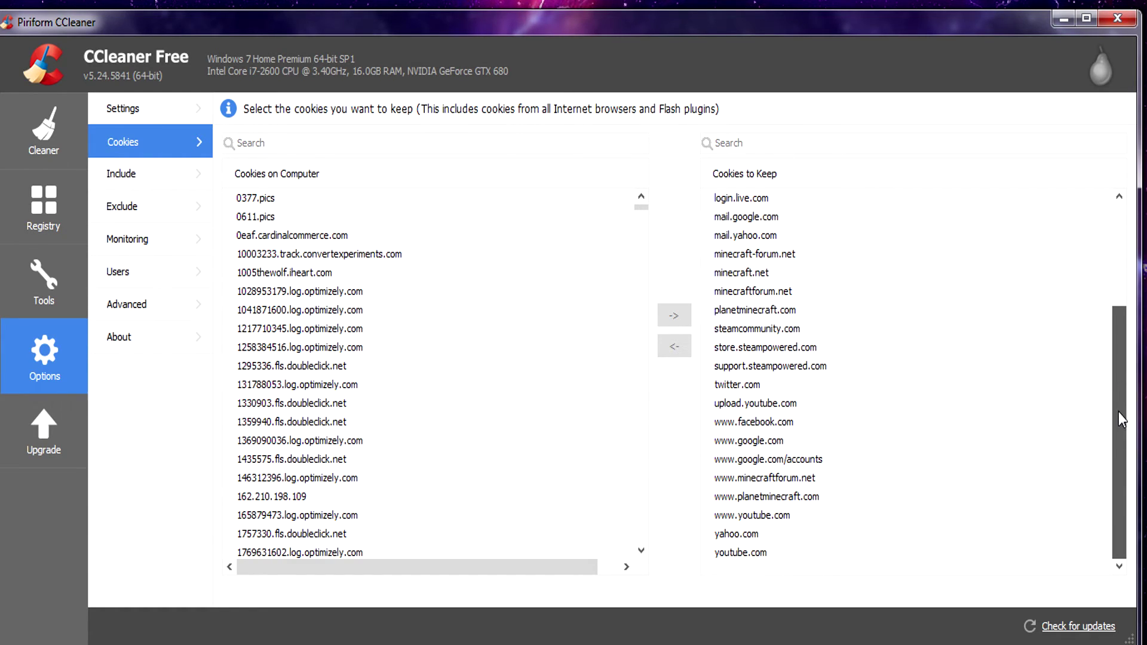
pyautogui.moveTo(1116, 375); pyautogui.dragTo(1118, 243)
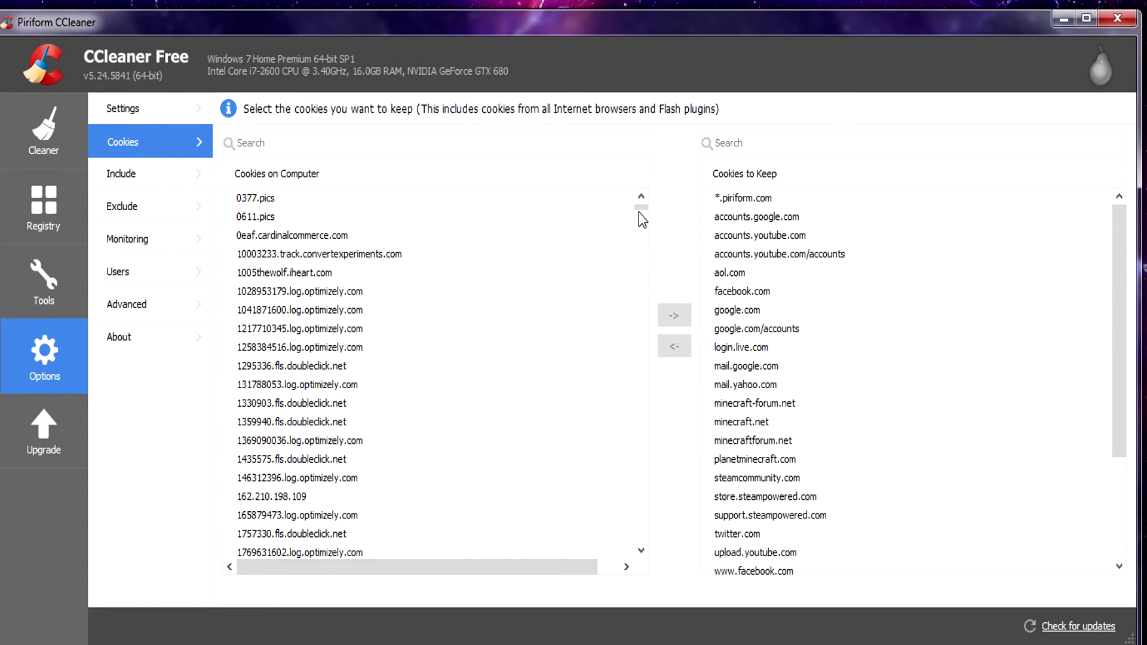
pyautogui.moveTo(640, 210)
pyautogui.mouseDown()
pyautogui.moveTo(637, 540)
pyautogui.moveTo(630, 198)
pyautogui.mouseUp()
# Review the Include, Exclude and Users settings, ending on Advanced with only Jump List Tasks ticked
pyautogui.click(136, 177)
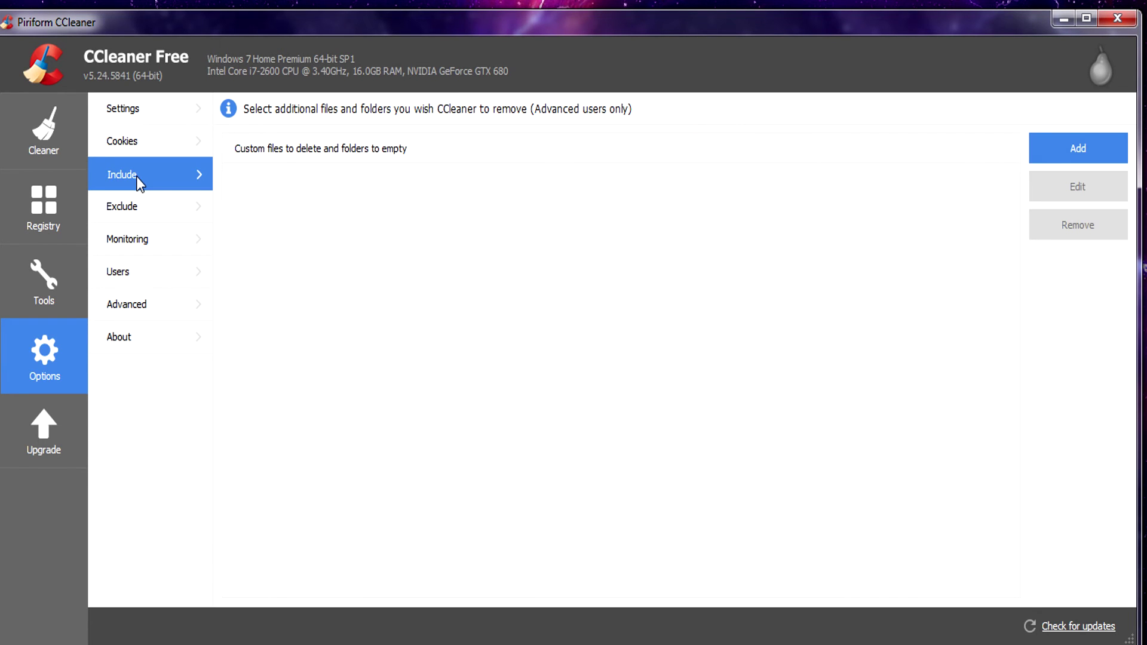
pyautogui.click(134, 209)
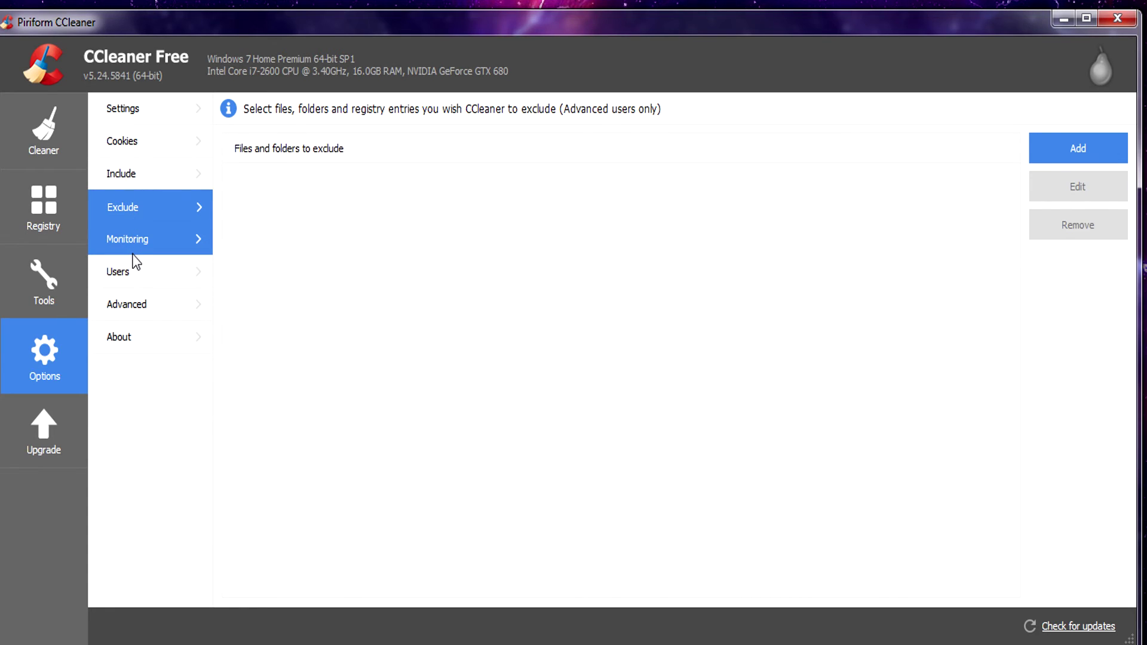
pyautogui.click(142, 175)
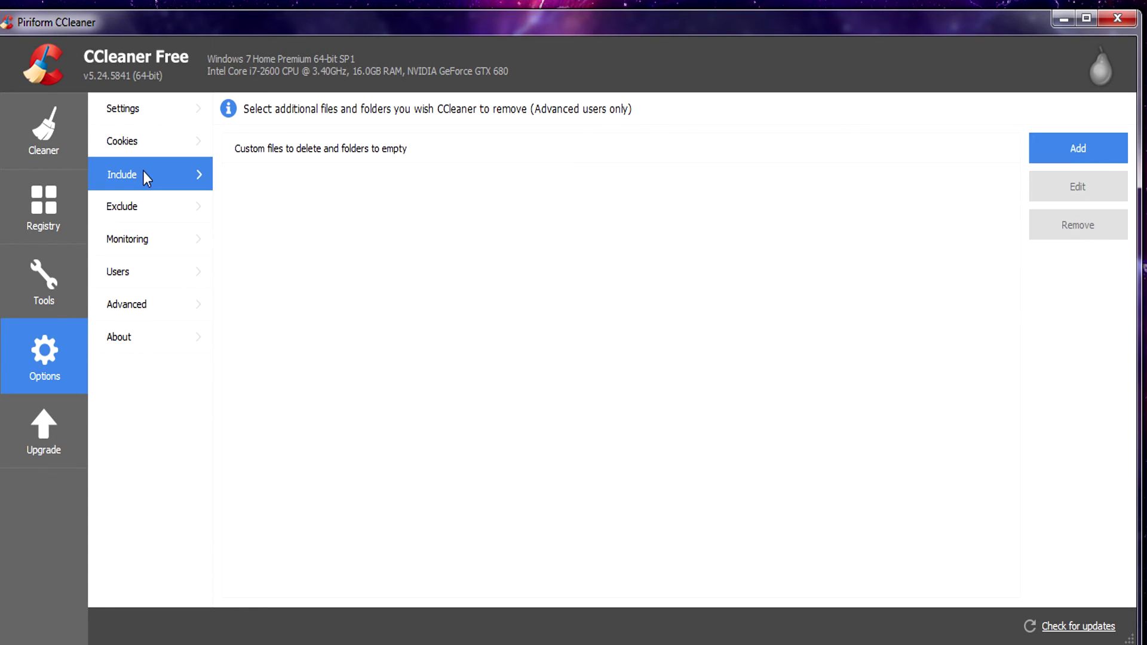
pyautogui.click(126, 212)
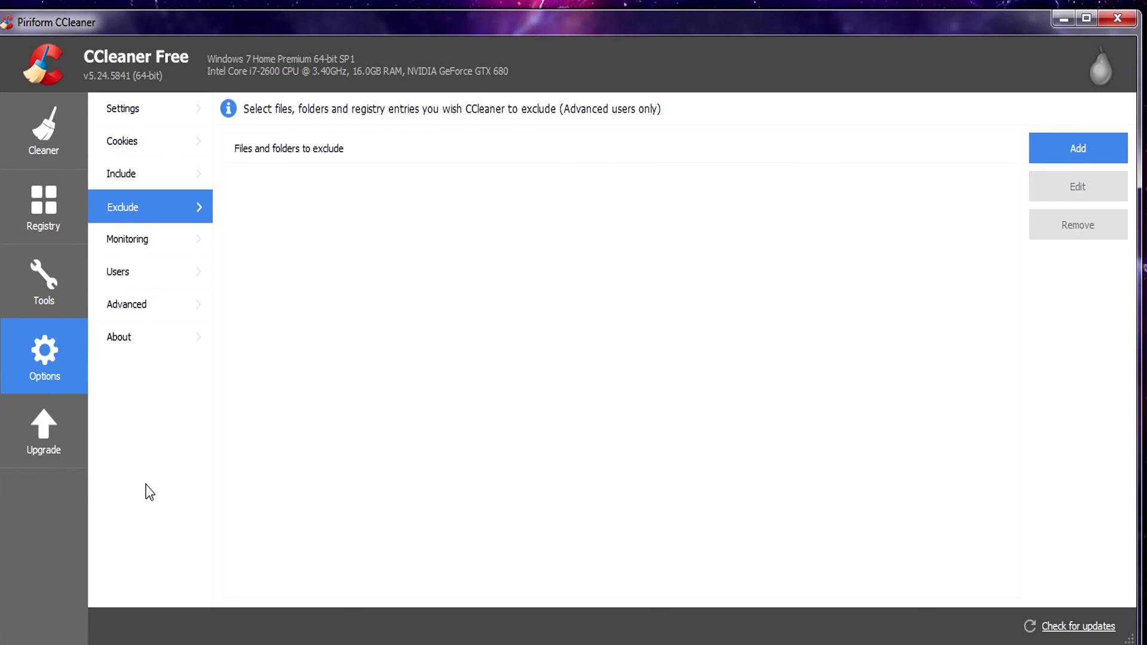
pyautogui.click(133, 277)
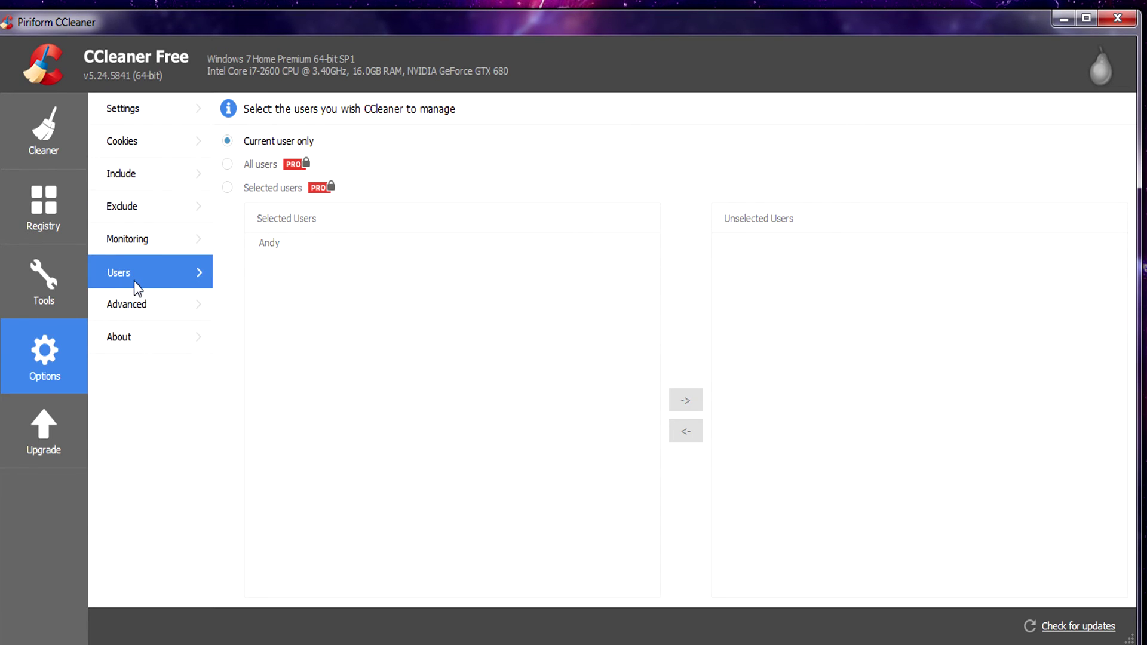
pyautogui.click(134, 315)
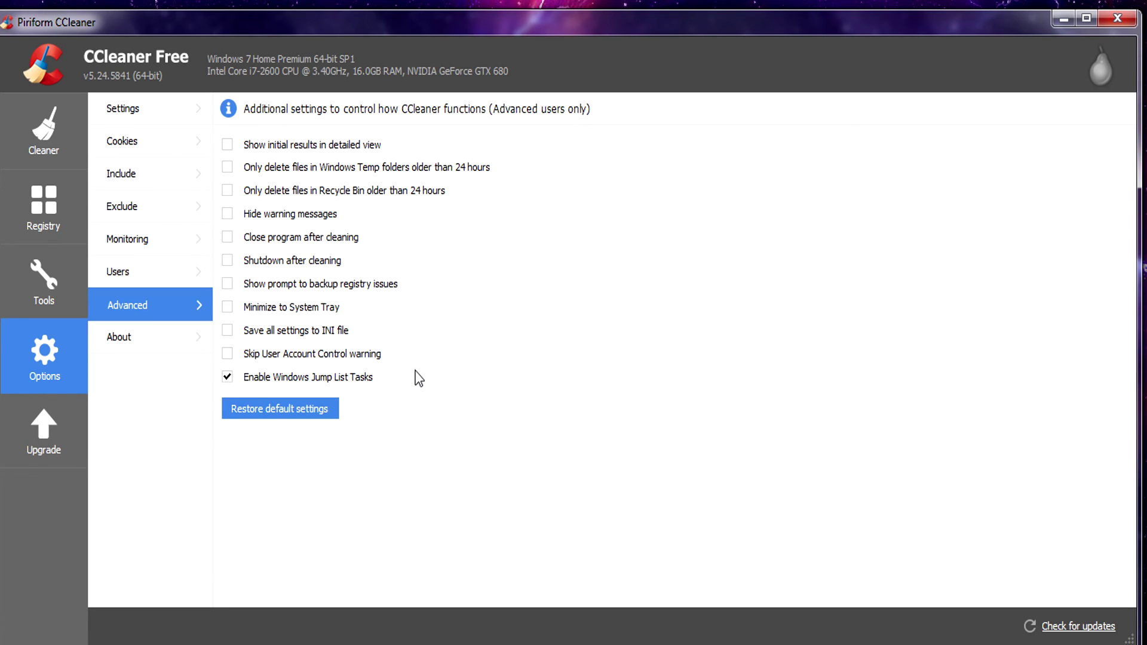
pyautogui.click(33, 123)
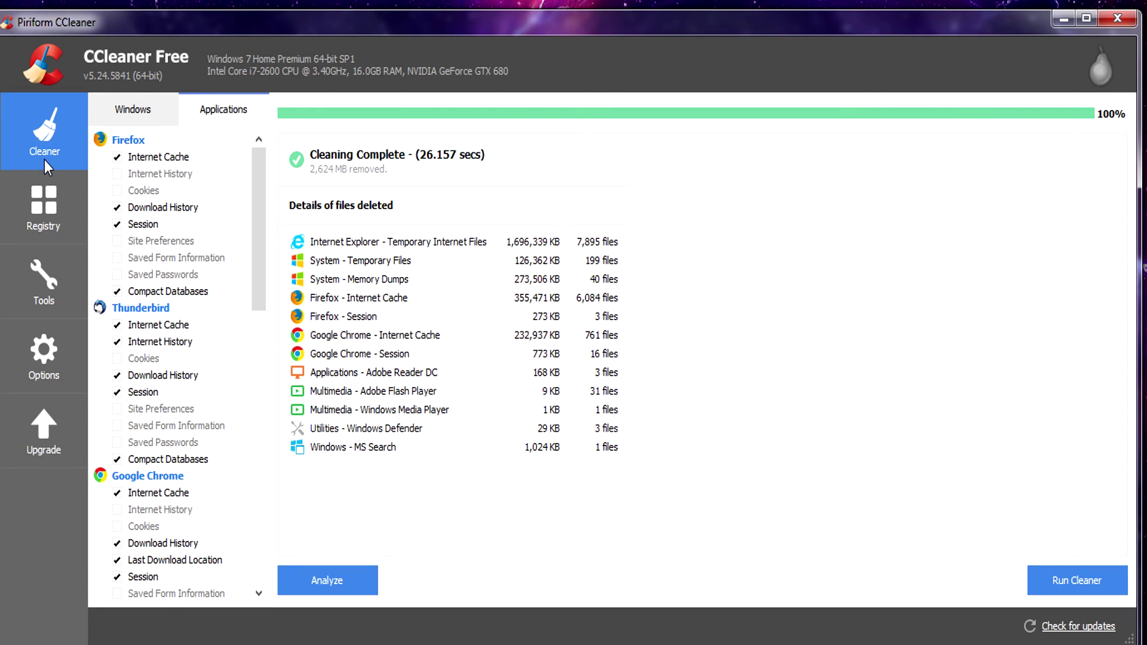